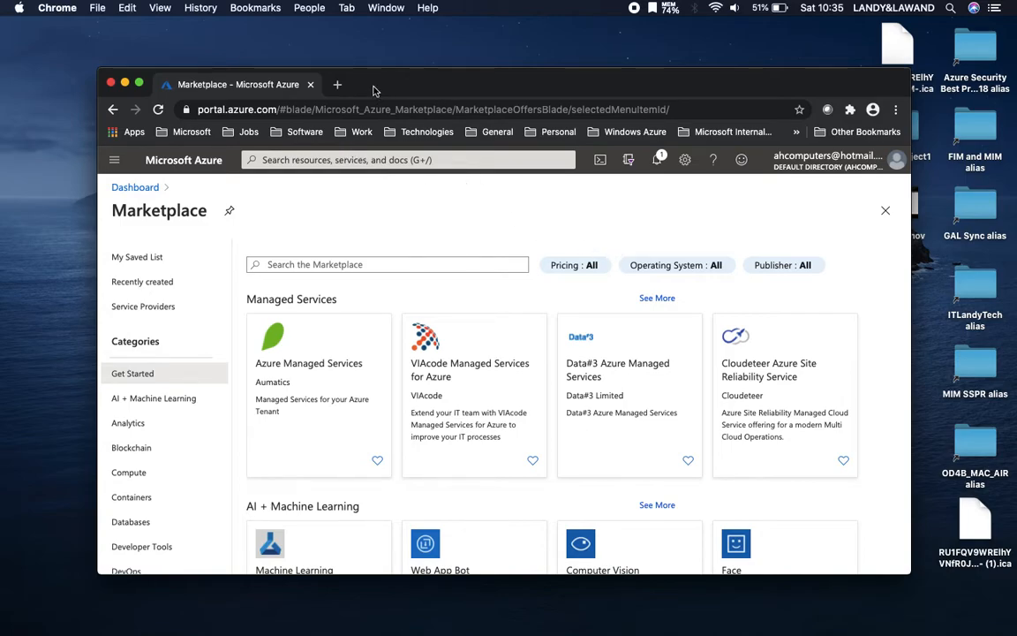
Step: Start creating a resource, search the Marketplace for "aks" and open the AKS Base Image offer
{"action": "left_click", "coordinate": [116, 161]}
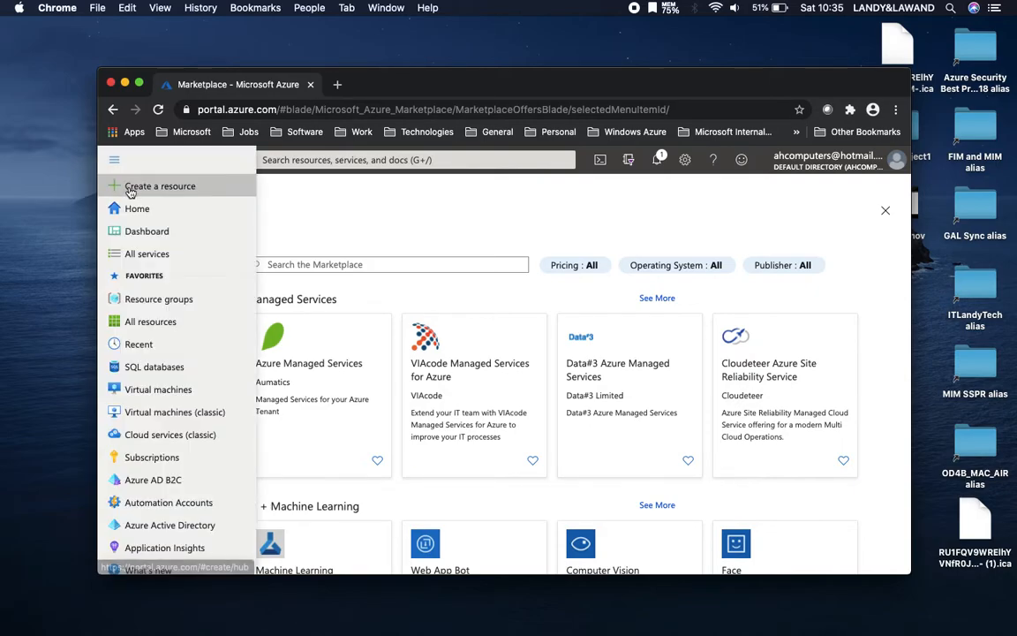
{"action": "left_click", "coordinate": [131, 191]}
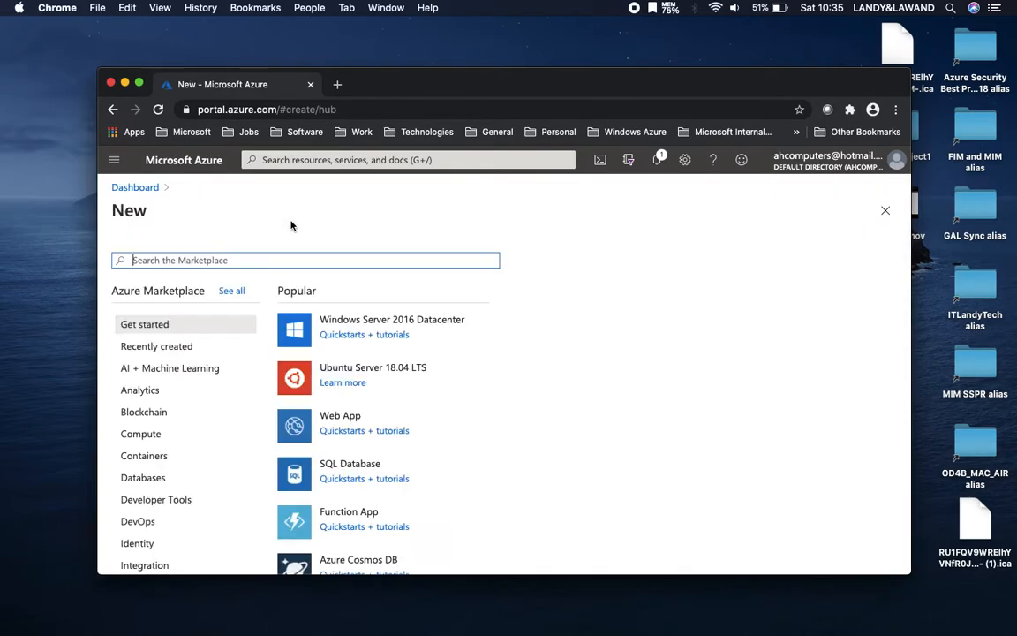
{"action": "left_click", "coordinate": [272, 257]}
{"action": "type", "text": "aks"}
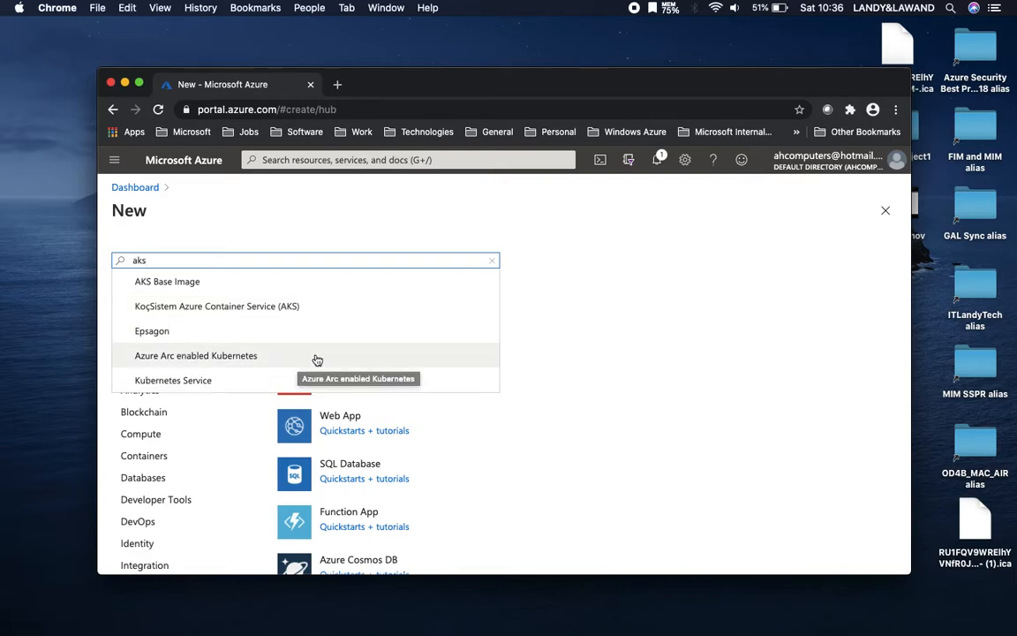
{"action": "left_click", "coordinate": [214, 292]}
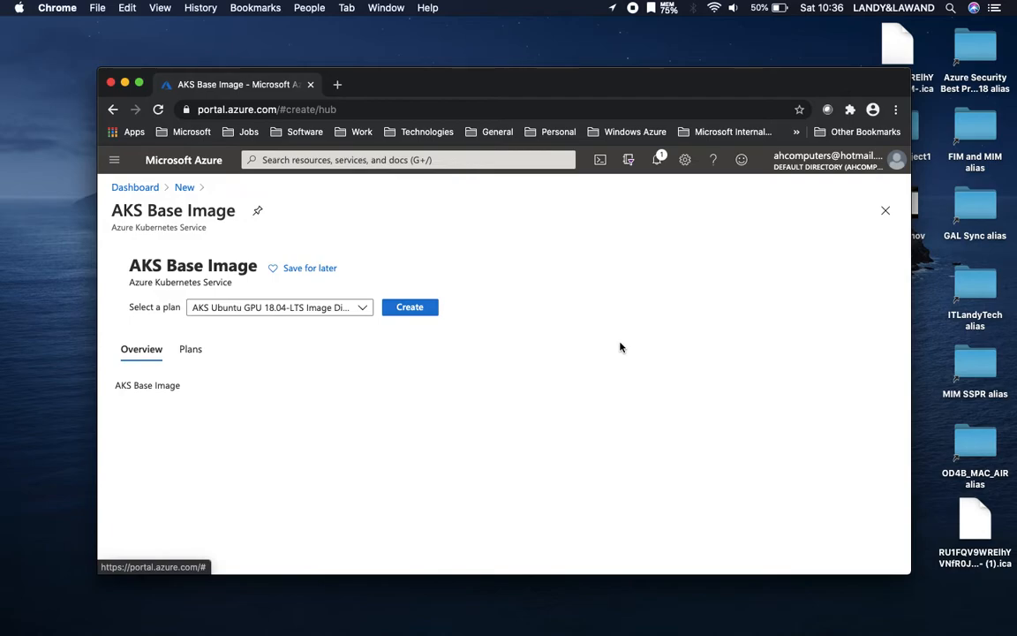
Step: Review the overview and the software plans of the AKS Base Image offer
{"action": "left_click", "coordinate": [113, 388]}
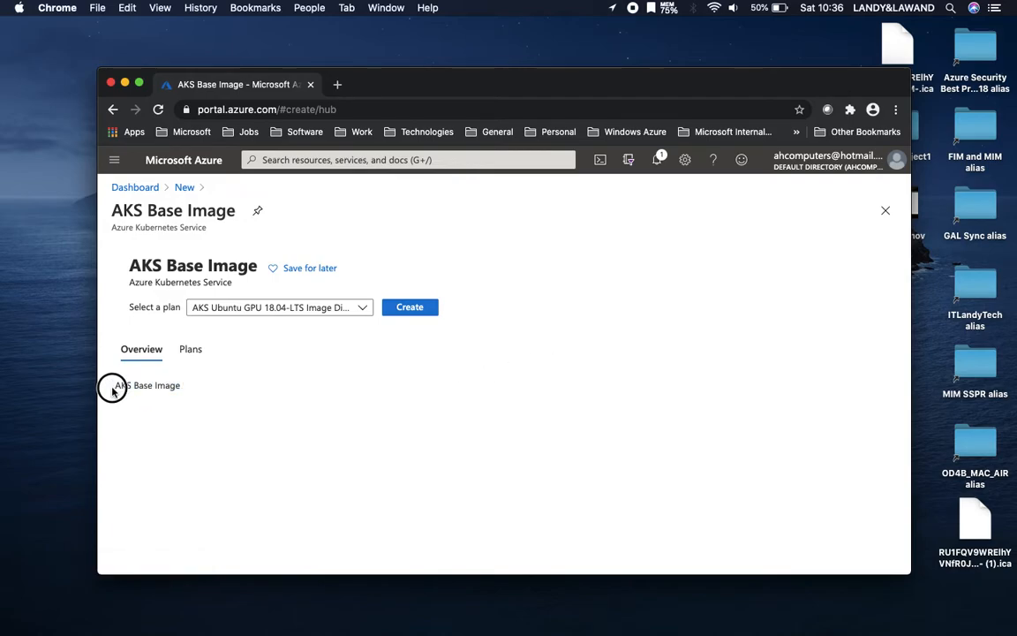
{"action": "triple_click", "coordinate": [114, 387]}
{"action": "left_click", "coordinate": [192, 354]}
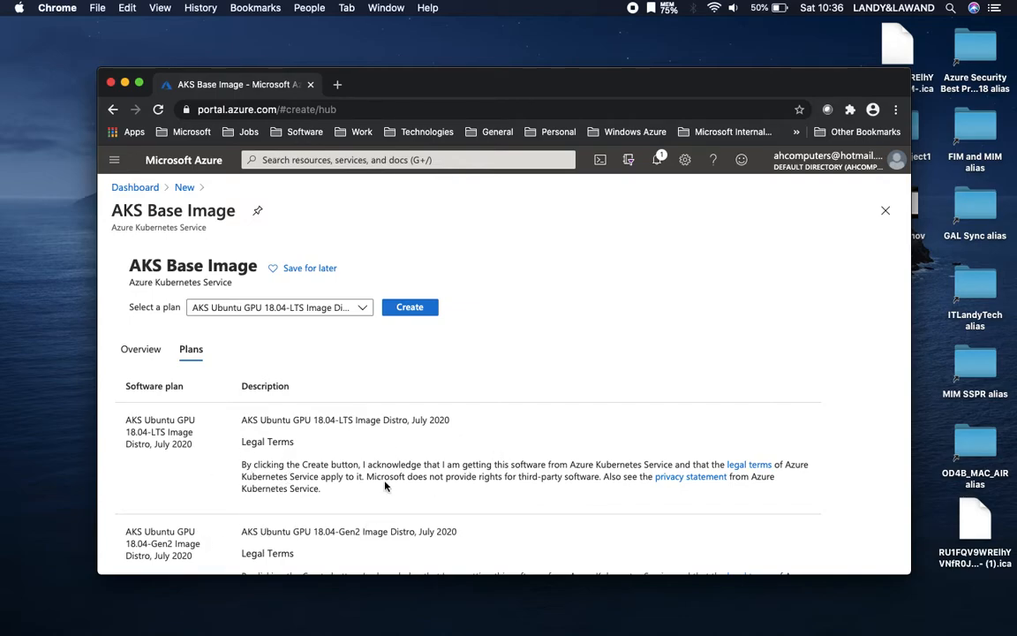
Step: Try to create the AKS Base Image with the plan AKS Ubuntu GPU 18.04-LTS Image Distro, July 2020
{"action": "left_click", "coordinate": [362, 308]}
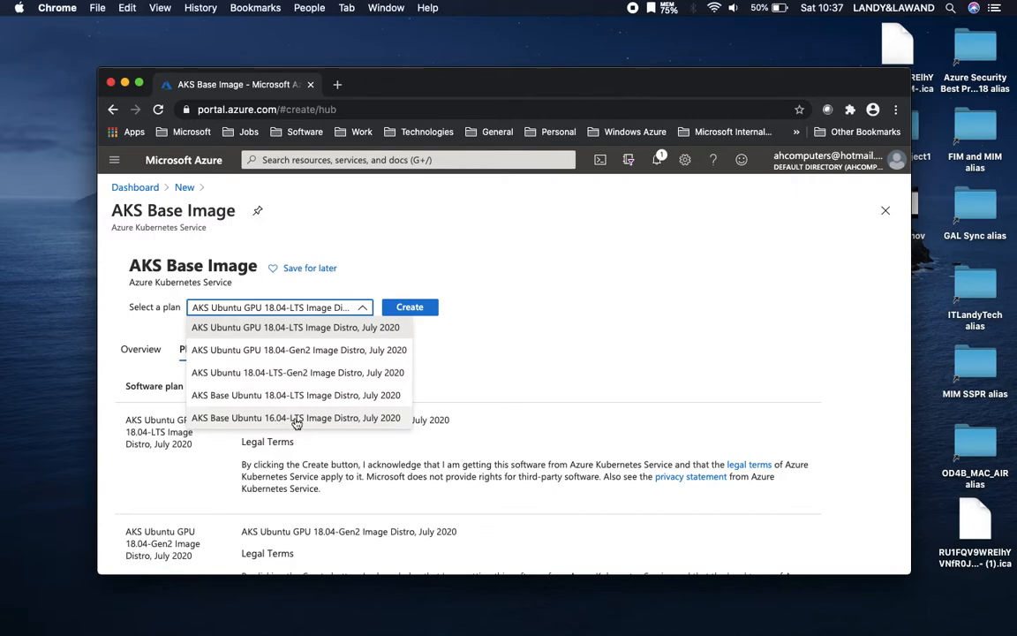
{"action": "left_click", "coordinate": [325, 328]}
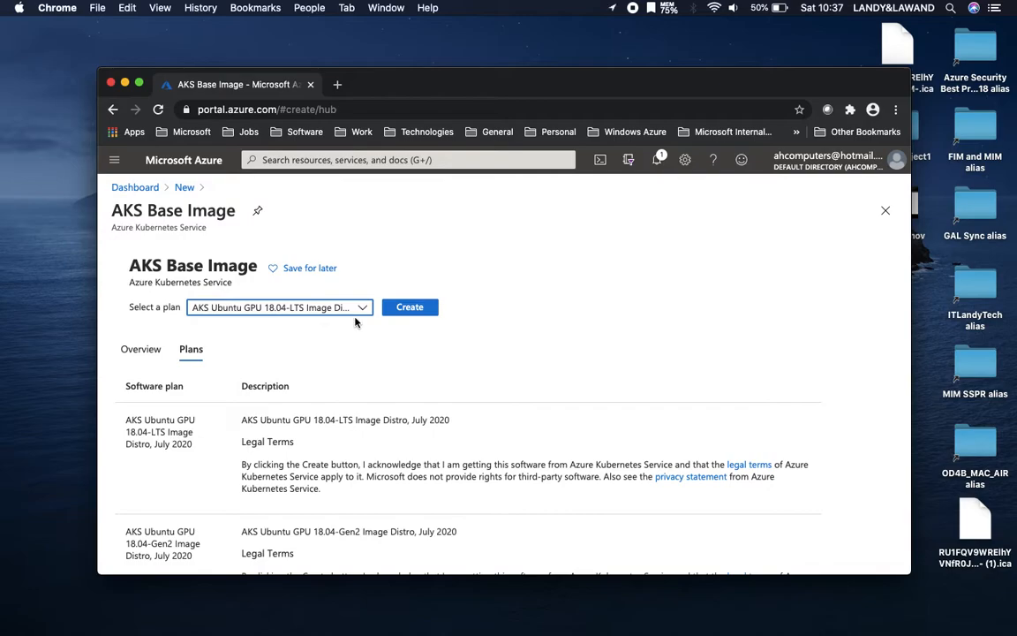
{"action": "left_click", "coordinate": [401, 306]}
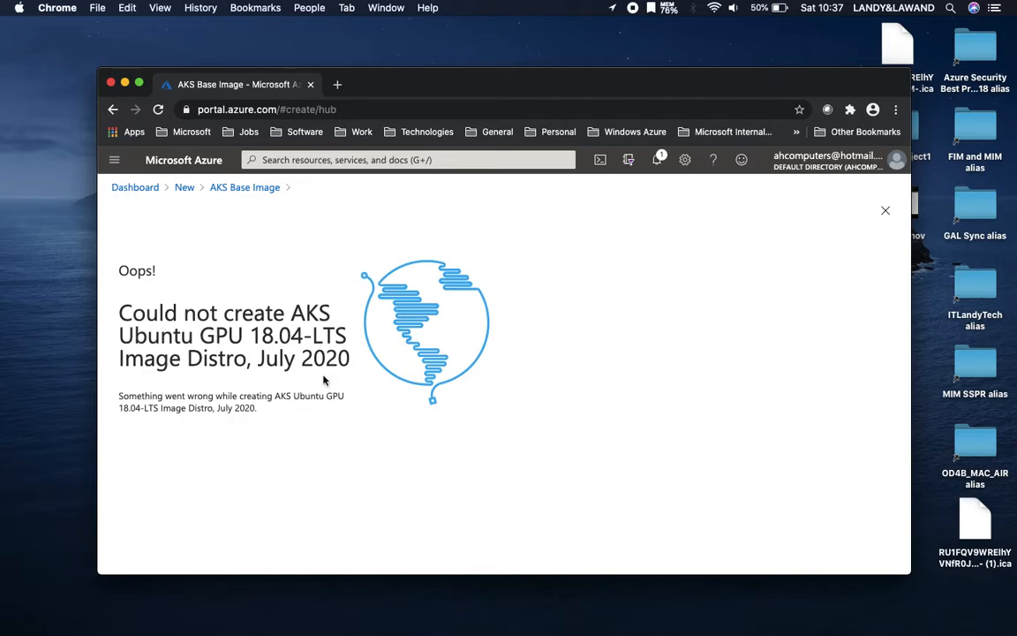
{"action": "left_click_drag", "start_coordinate": [257, 410], "coordinate": [118, 263]}
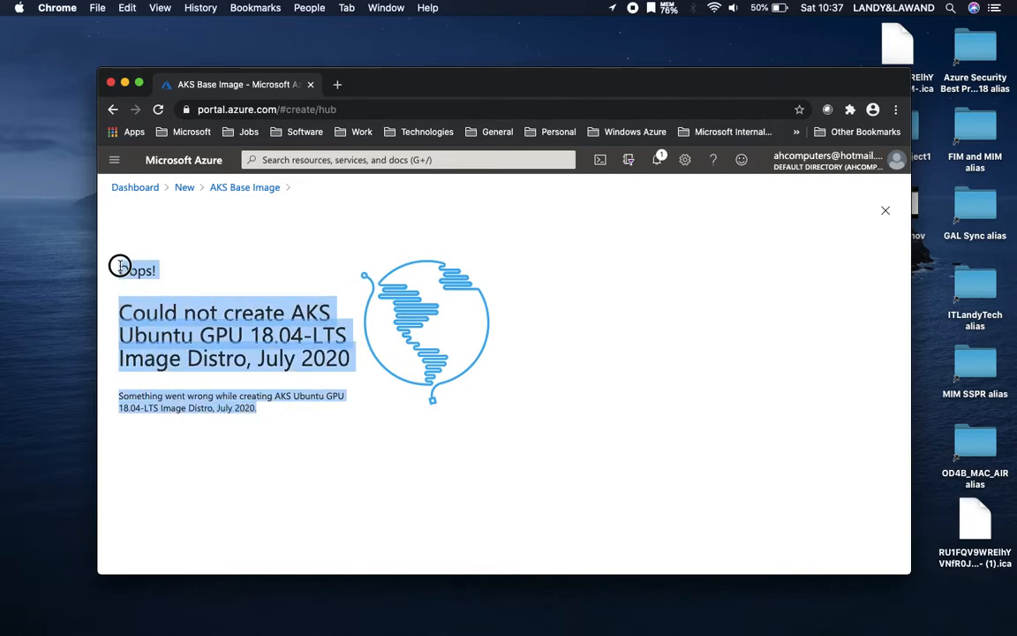
Step: Reopen the AKS Base Image offer from the New page and try to create the AKS Ubuntu GPU 18.04-Gen2 Image Distro, July 2020 plan
{"action": "left_click", "coordinate": [183, 188]}
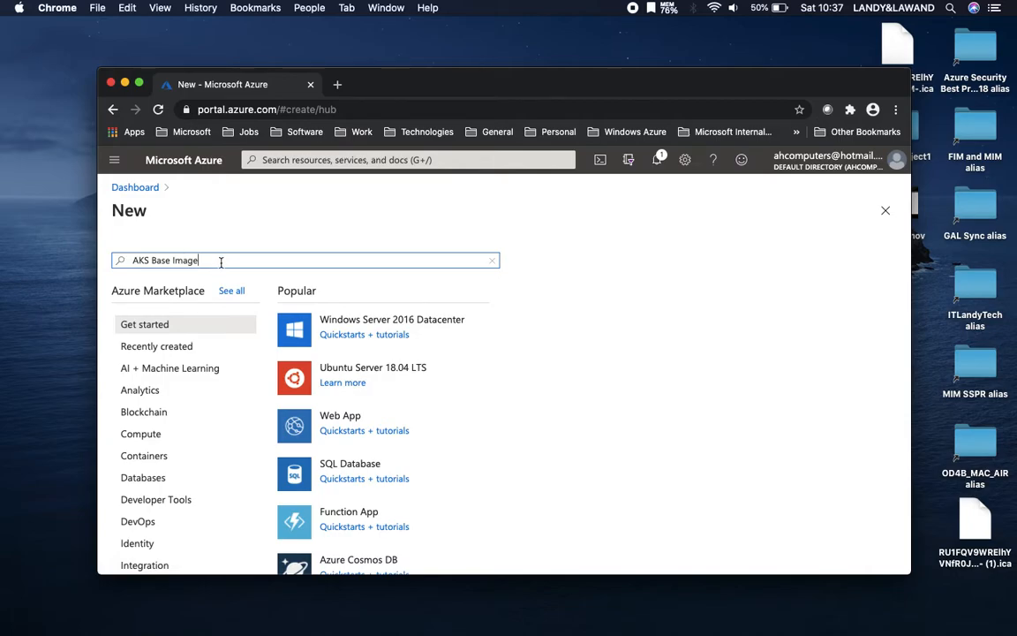
{"action": "key", "text": "Return"}
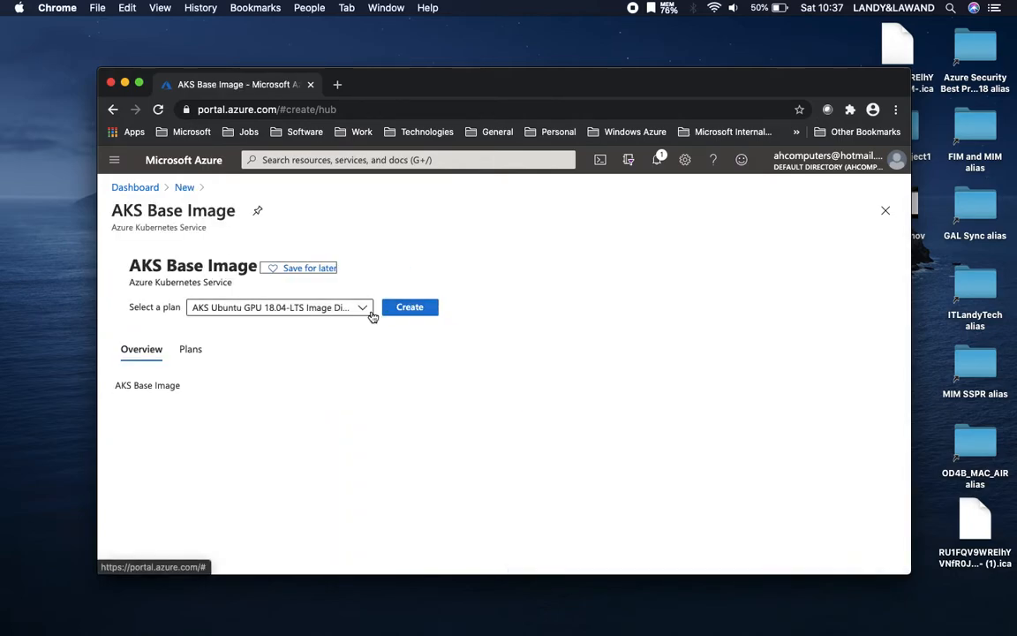
{"action": "left_click", "coordinate": [364, 309]}
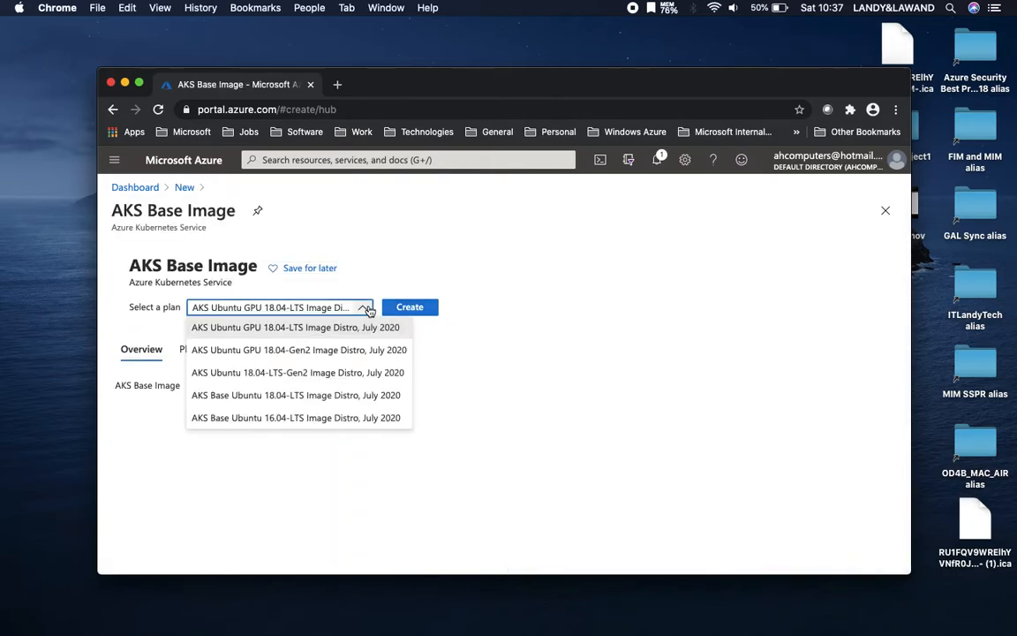
{"action": "left_click", "coordinate": [342, 352]}
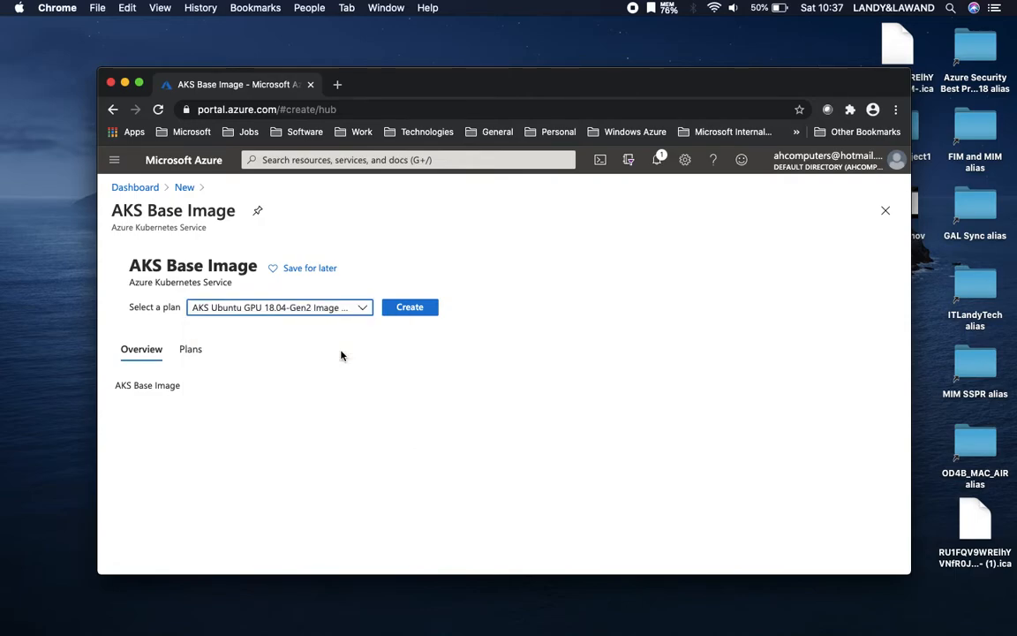
{"action": "left_click", "coordinate": [413, 309]}
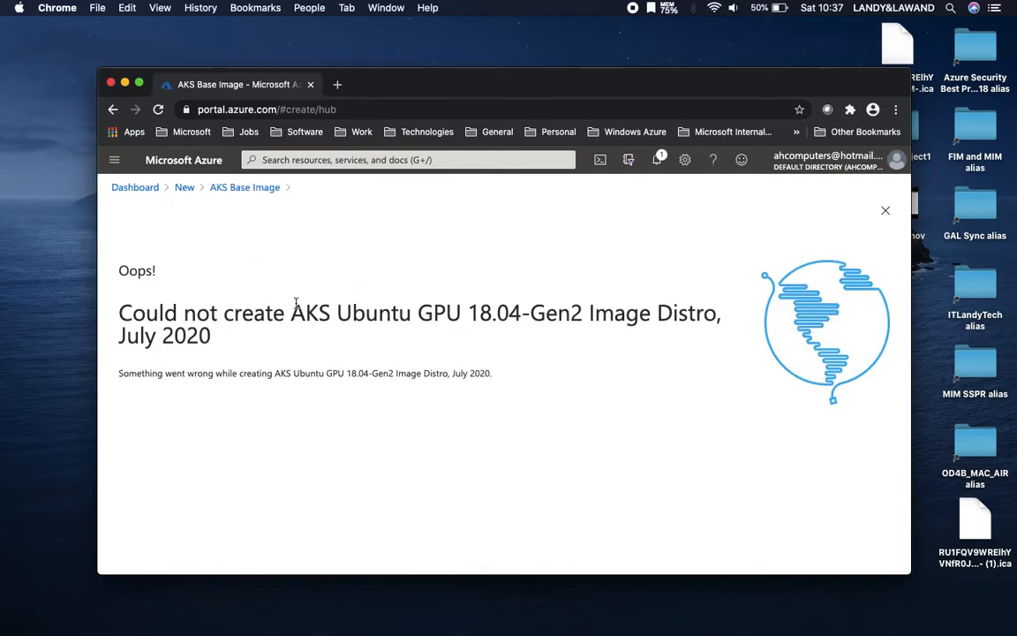
Step: Go back to the AKS Base Image offer and try to create the AKS Base Ubuntu 18.04-LTS Image Distro, July 2020 plan
{"action": "left_click", "coordinate": [247, 189]}
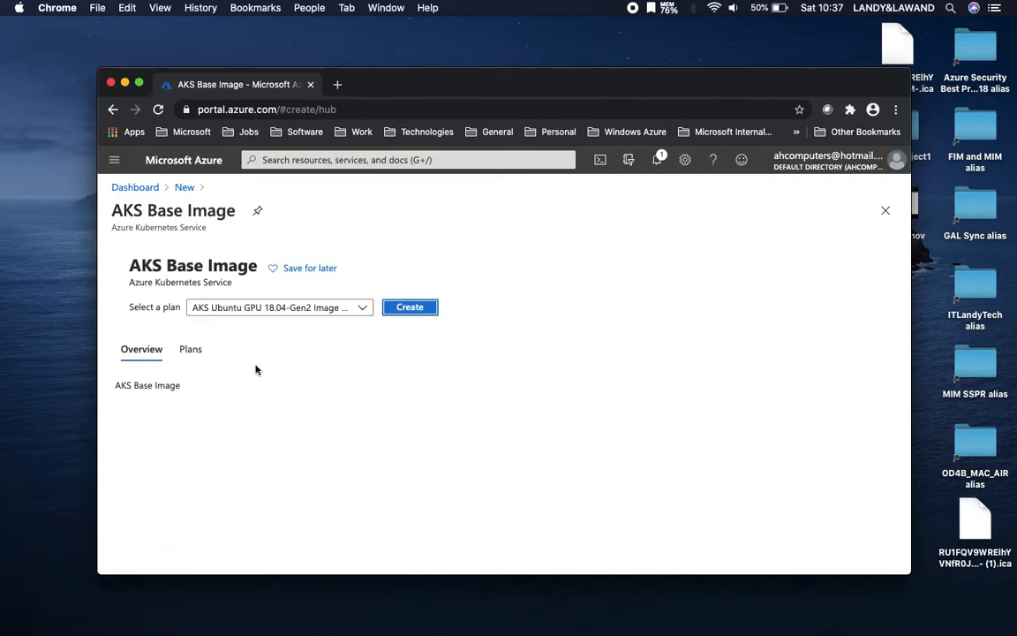
{"action": "left_click", "coordinate": [319, 316]}
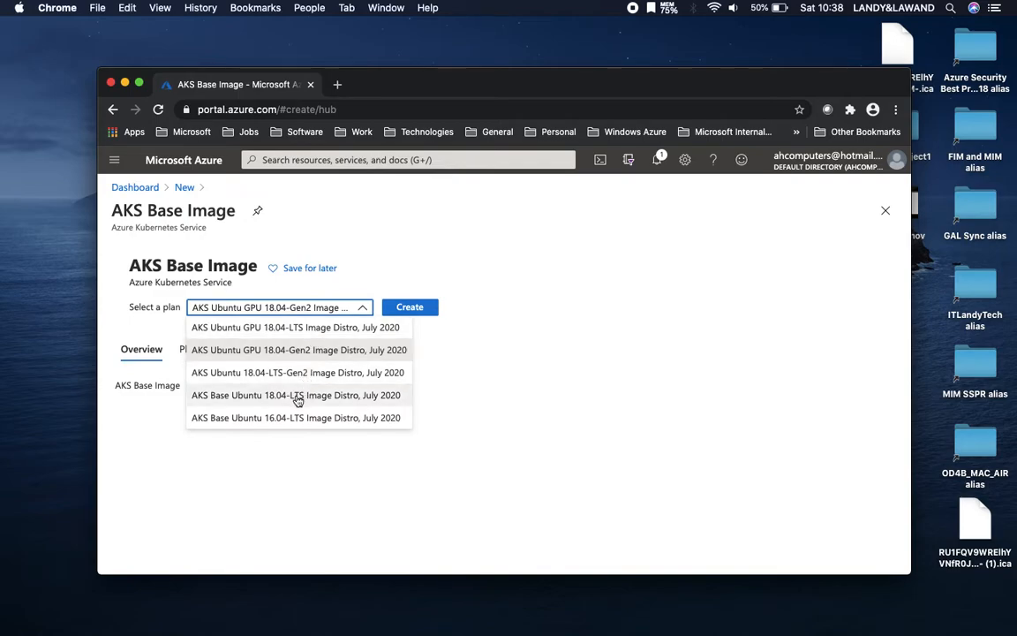
{"action": "left_click", "coordinate": [297, 398]}
{"action": "left_click", "coordinate": [396, 311]}
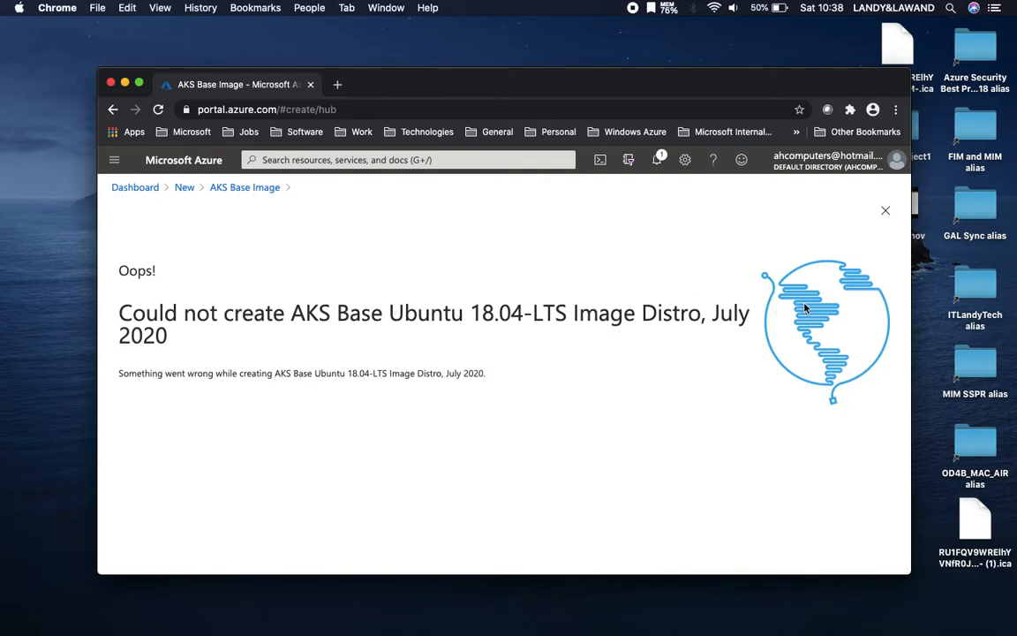
Step: Check the internet connection by searching the web for "bbc" in a separate tab, and return to the Azure portal
{"action": "left_click", "coordinate": [336, 83]}
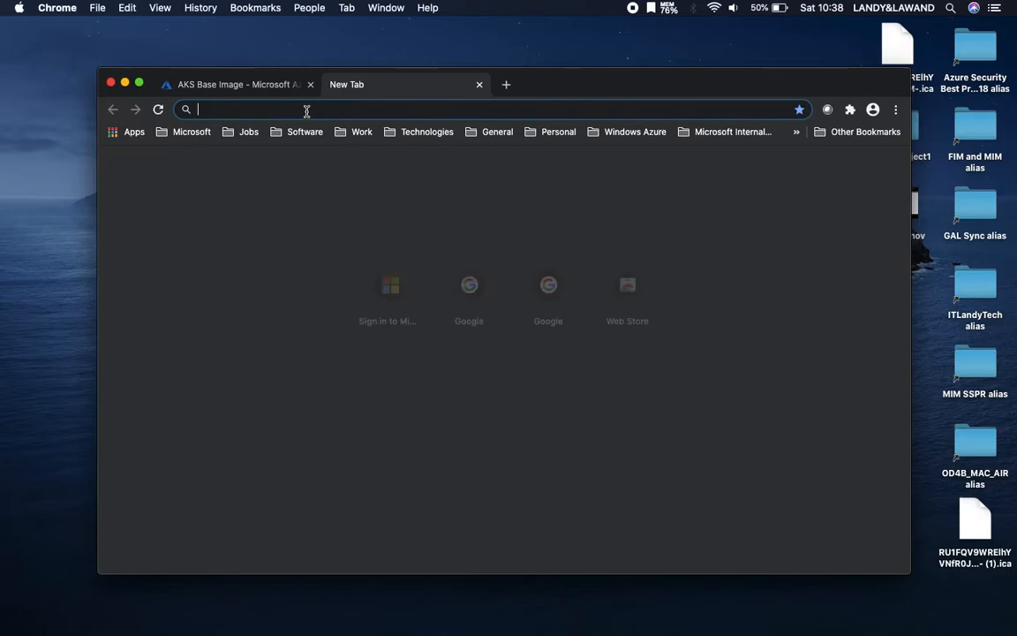
{"action": "type", "text": "bbc"}
{"action": "key", "text": "Return"}
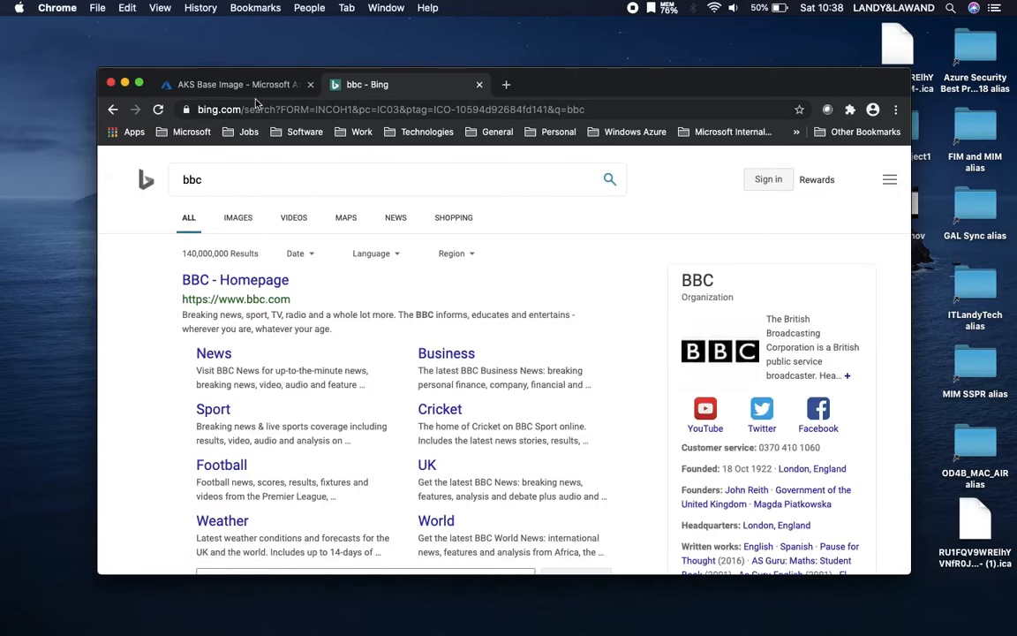
{"action": "left_click", "coordinate": [255, 92]}
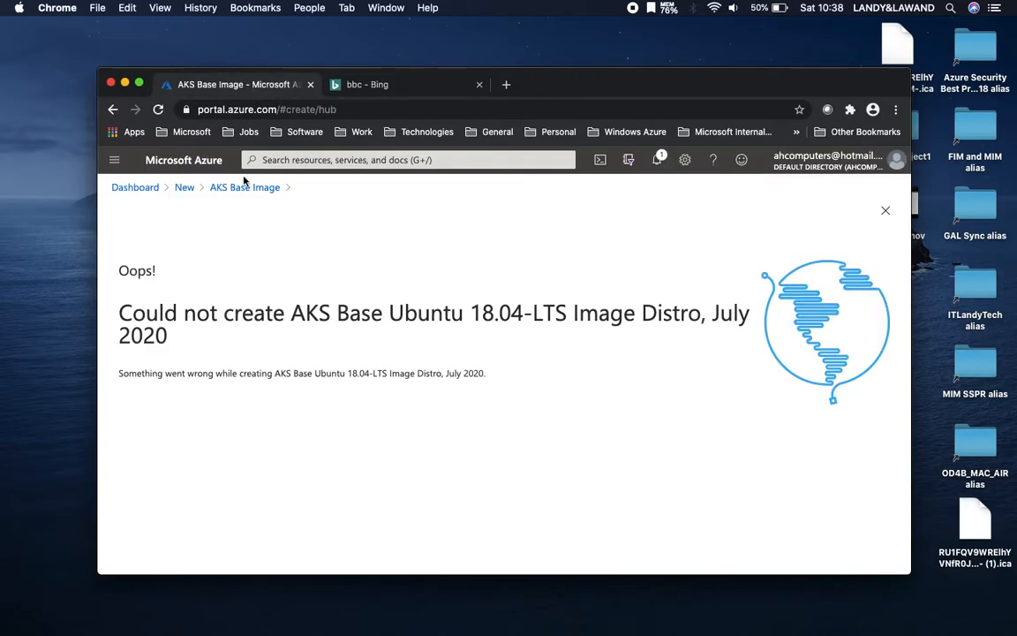
Step: Review the AKS Base Image plans again and try to create the AKS Base Ubuntu 16.04-LTS Image Distro, July 2020 plan
{"action": "left_click", "coordinate": [220, 188]}
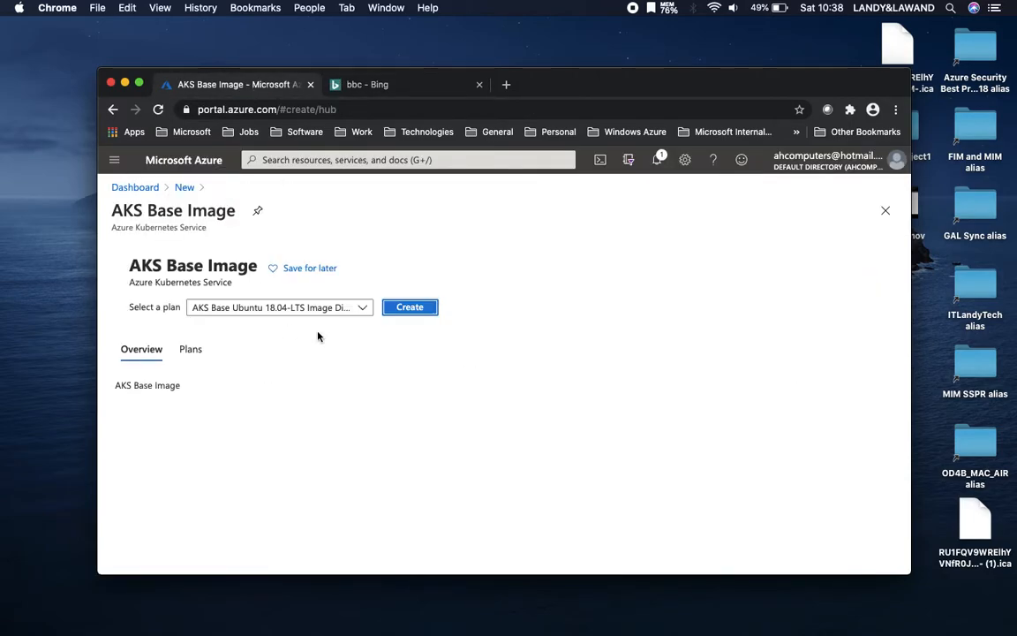
{"action": "left_click", "coordinate": [353, 307]}
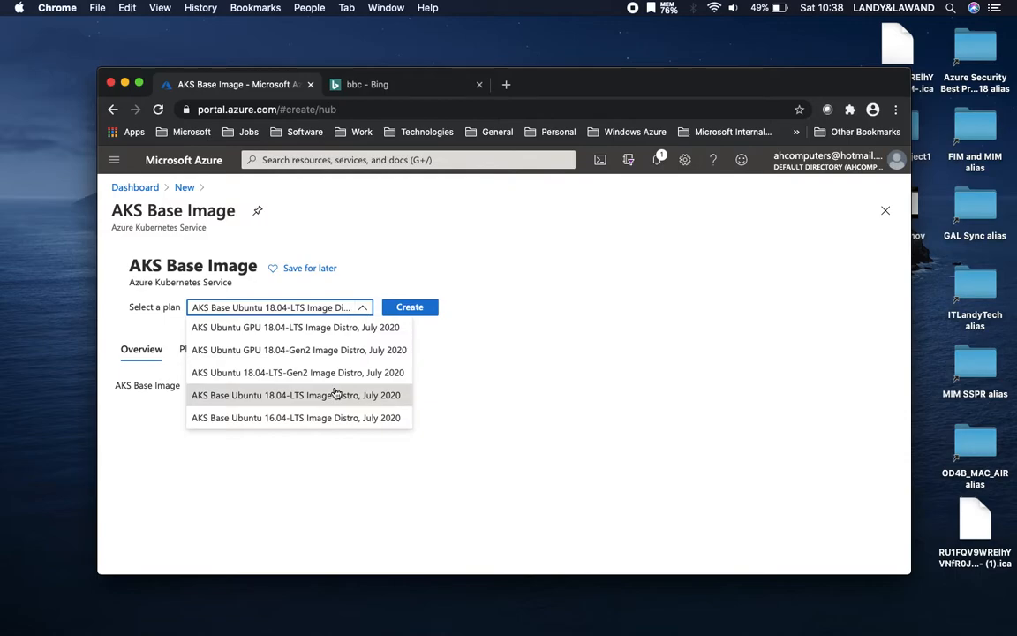
{"action": "left_click", "coordinate": [164, 310]}
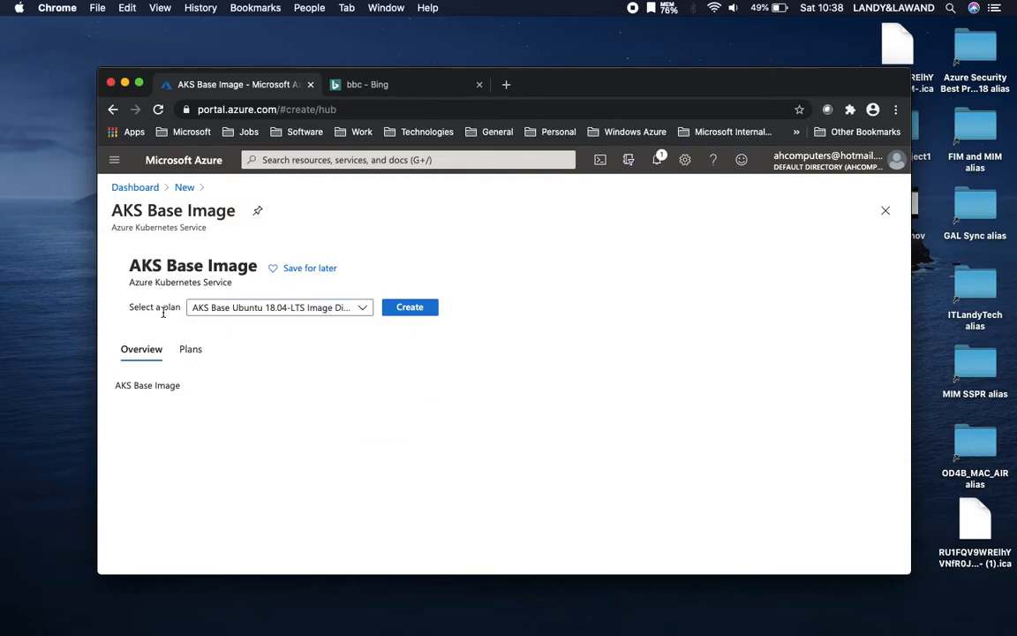
{"action": "left_click", "coordinate": [189, 348]}
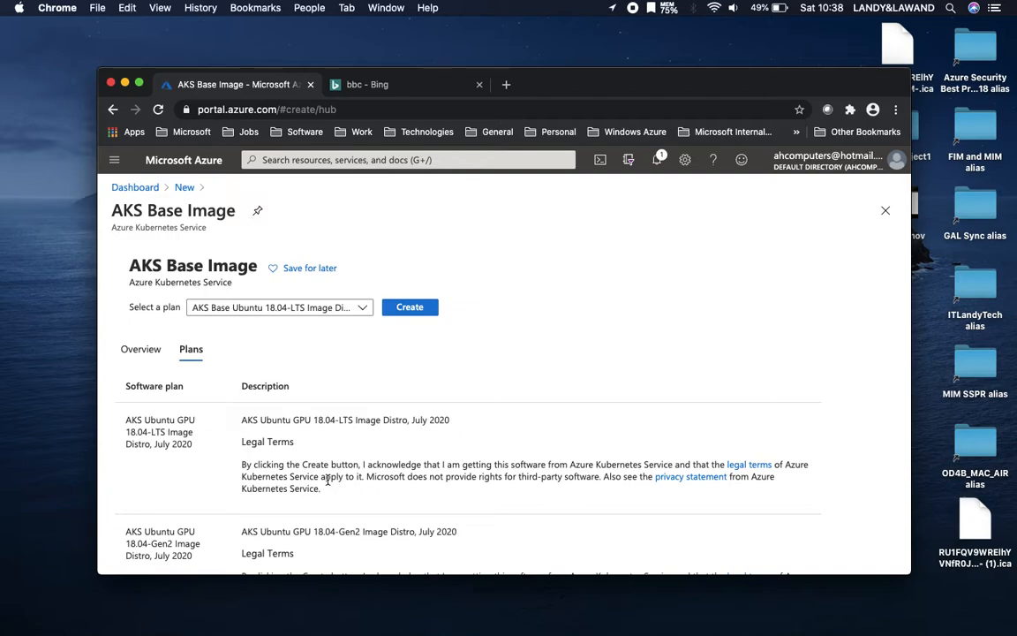
{"action": "left_click", "coordinate": [360, 308]}
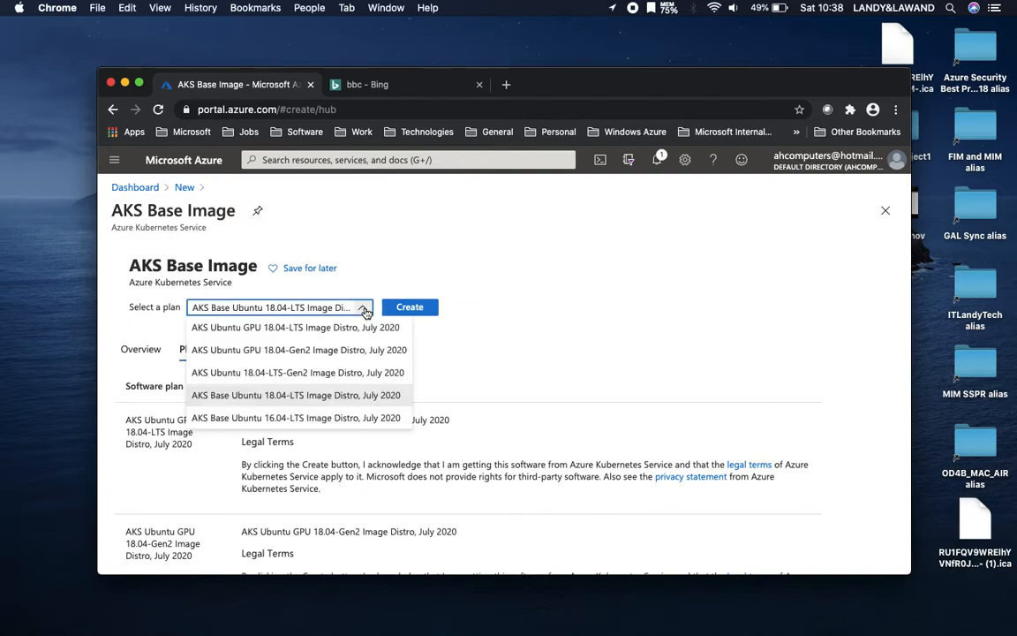
{"action": "left_click", "coordinate": [331, 417]}
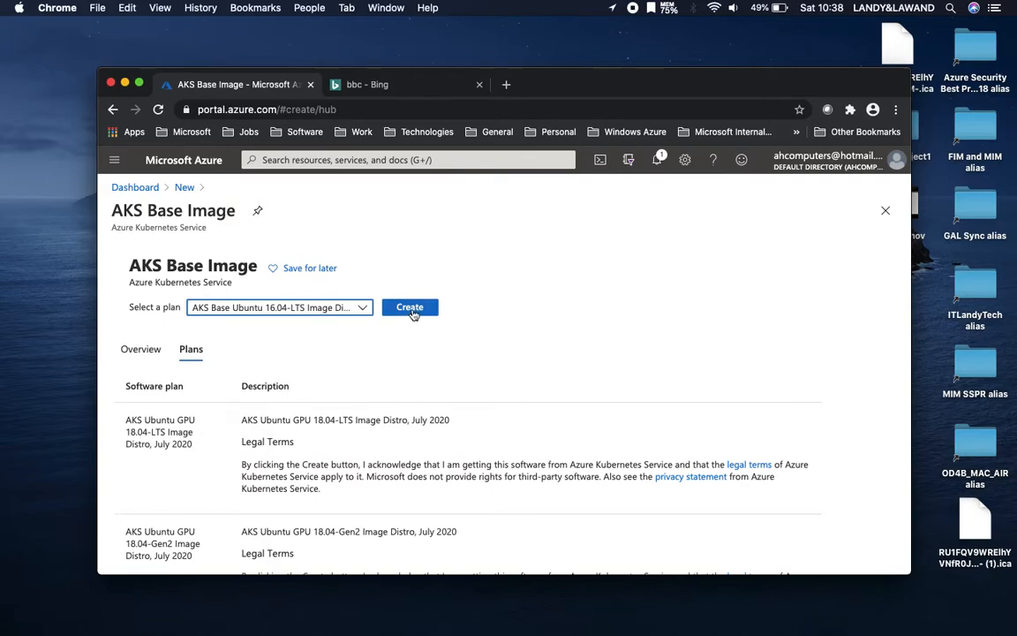
{"action": "left_click", "coordinate": [411, 309]}
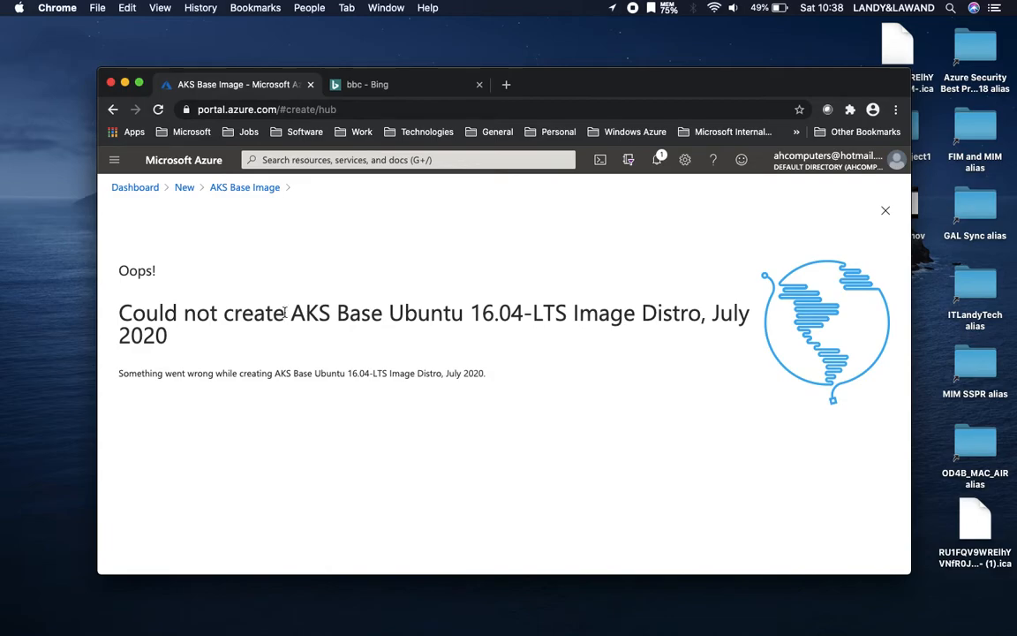
{"action": "left_click_drag", "start_coordinate": [118, 373], "coordinate": [476, 384]}
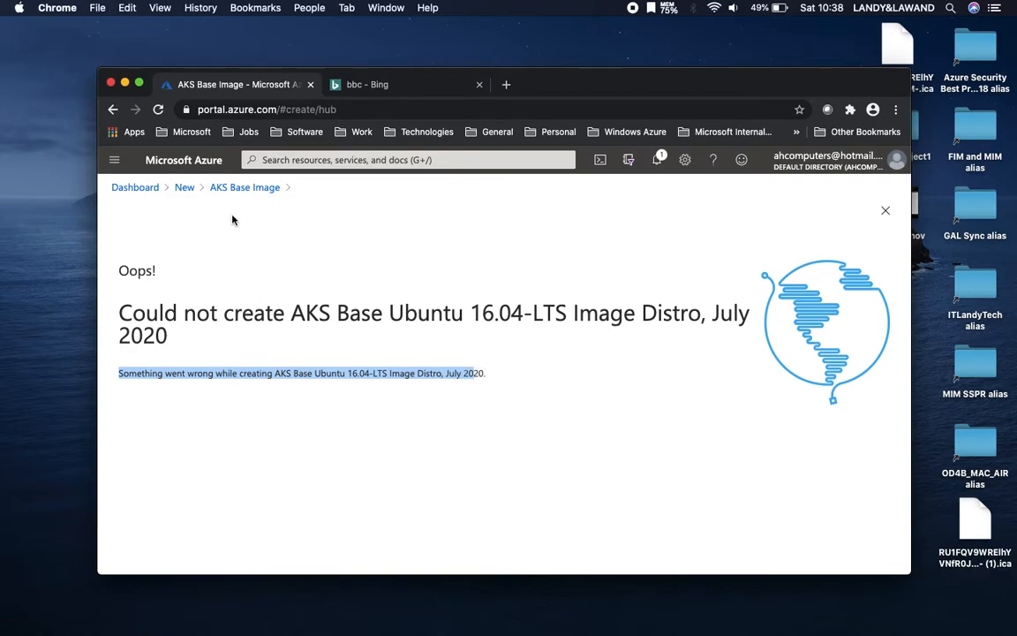
Step: Return to the New page, shorten the search text to "AKS" and search the Marketplace
{"action": "left_click", "coordinate": [184, 188]}
{"action": "left_click_drag", "start_coordinate": [212, 260], "coordinate": [150, 260]}
{"action": "key", "text": "BackSpace"}
{"action": "key", "text": "Return"}
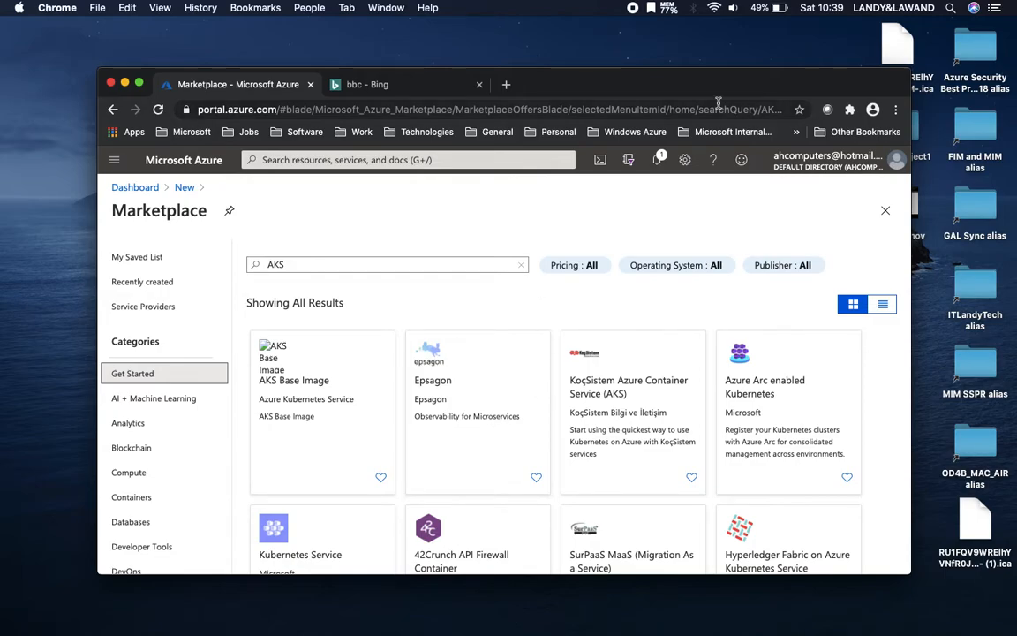
Step: Open Microsoft's Kubernetes Service offer from the Marketplace results and show its plans
{"action": "left_click_drag", "start_coordinate": [708, 81], "coordinate": [692, 39]}
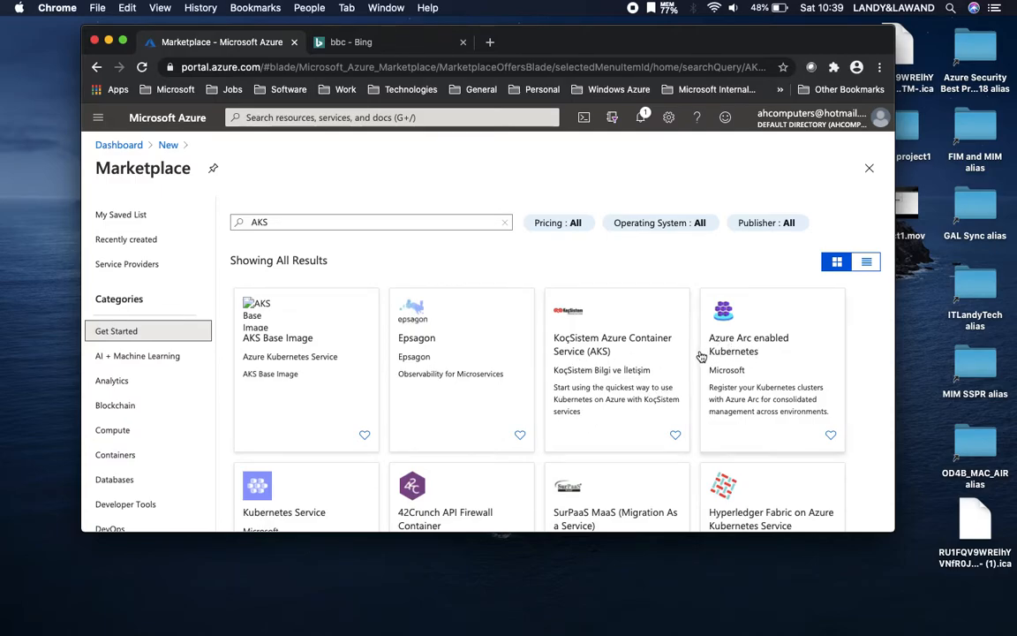
{"action": "left_click", "coordinate": [305, 519]}
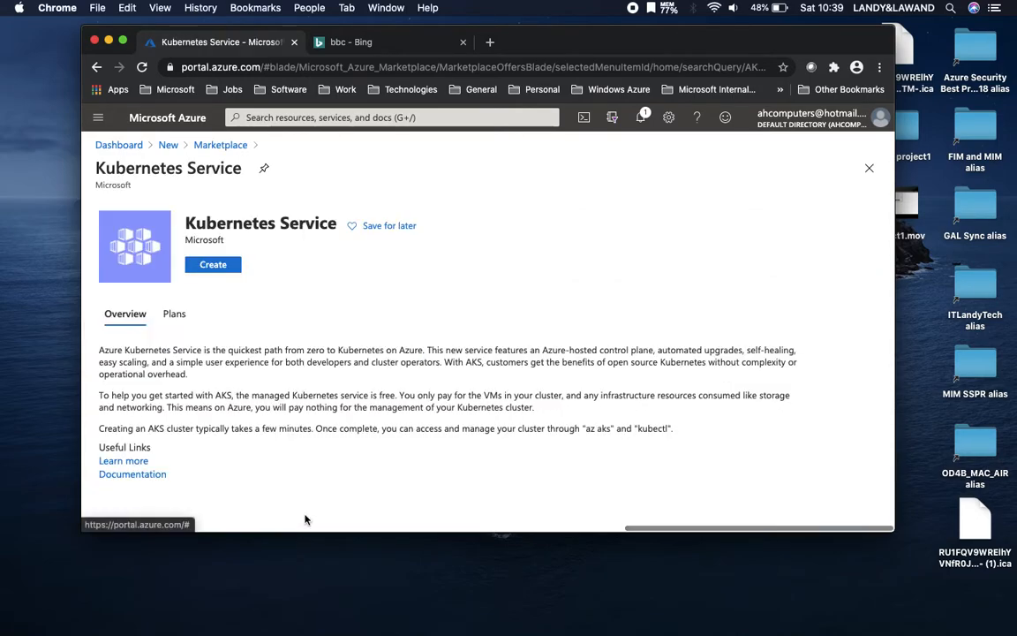
{"action": "left_click", "coordinate": [218, 145]}
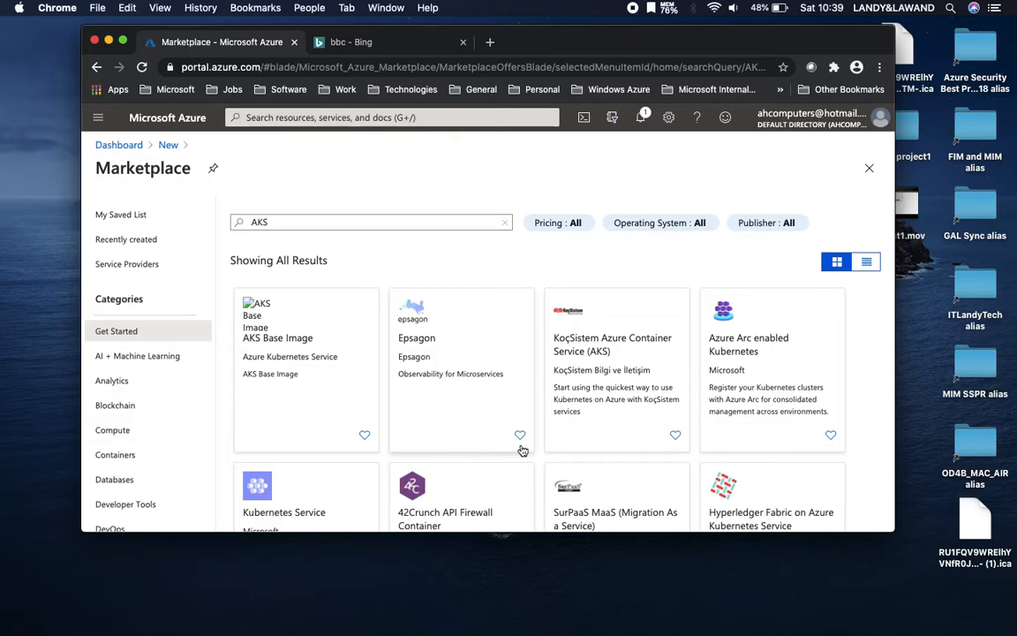
{"action": "left_click", "coordinate": [295, 496]}
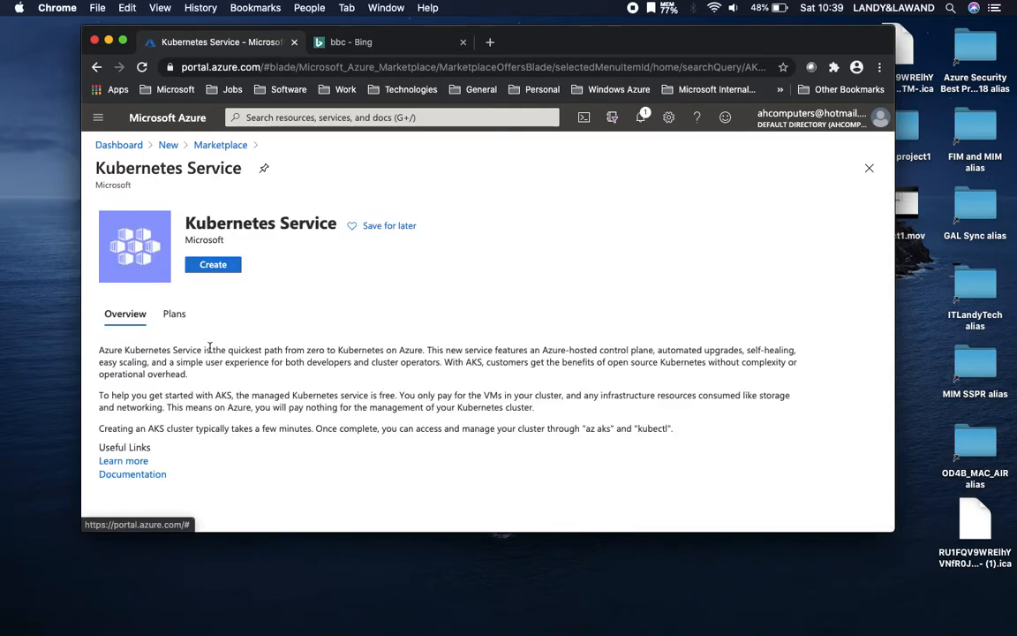
{"action": "left_click", "coordinate": [174, 318]}
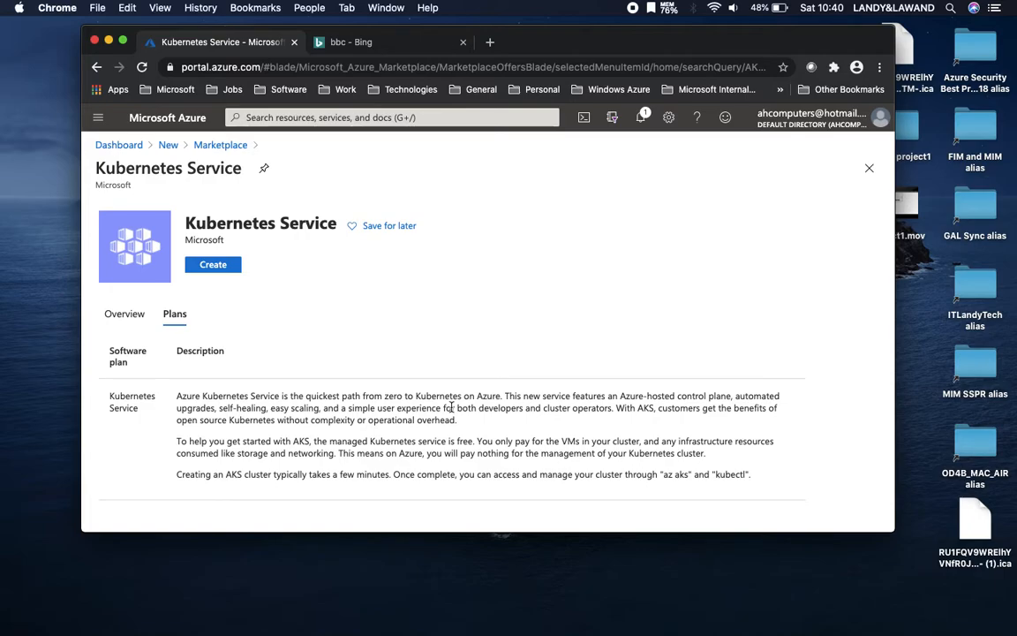
Step: Start creating a Kubernetes Service cluster and select the Visual Studio Premium with MSDN subscription
{"action": "left_click_drag", "start_coordinate": [183, 222], "coordinate": [346, 226]}
{"action": "left_click", "coordinate": [219, 265]}
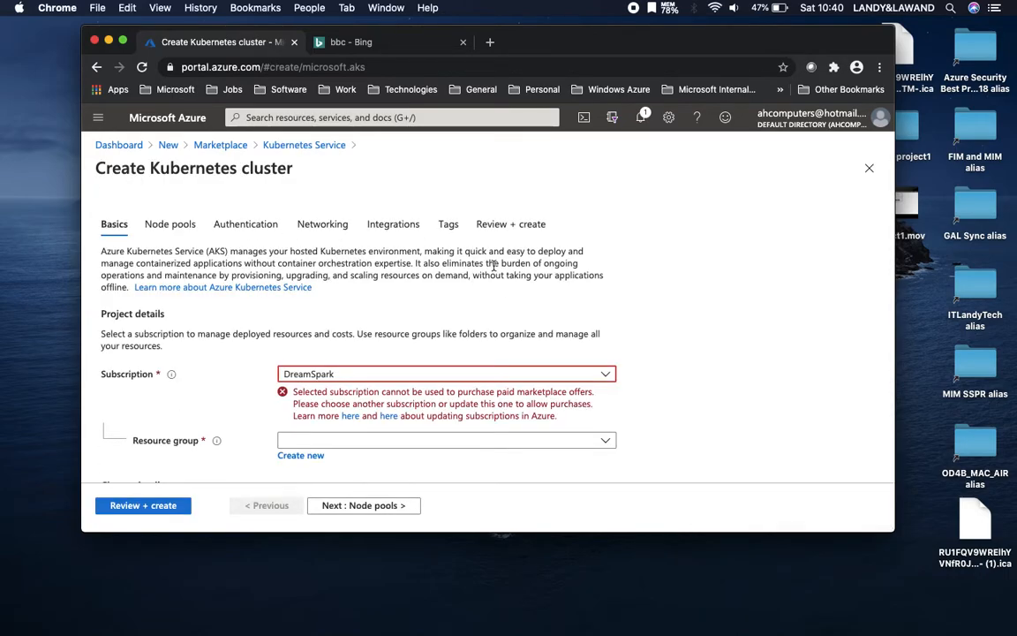
{"action": "left_click", "coordinate": [494, 377]}
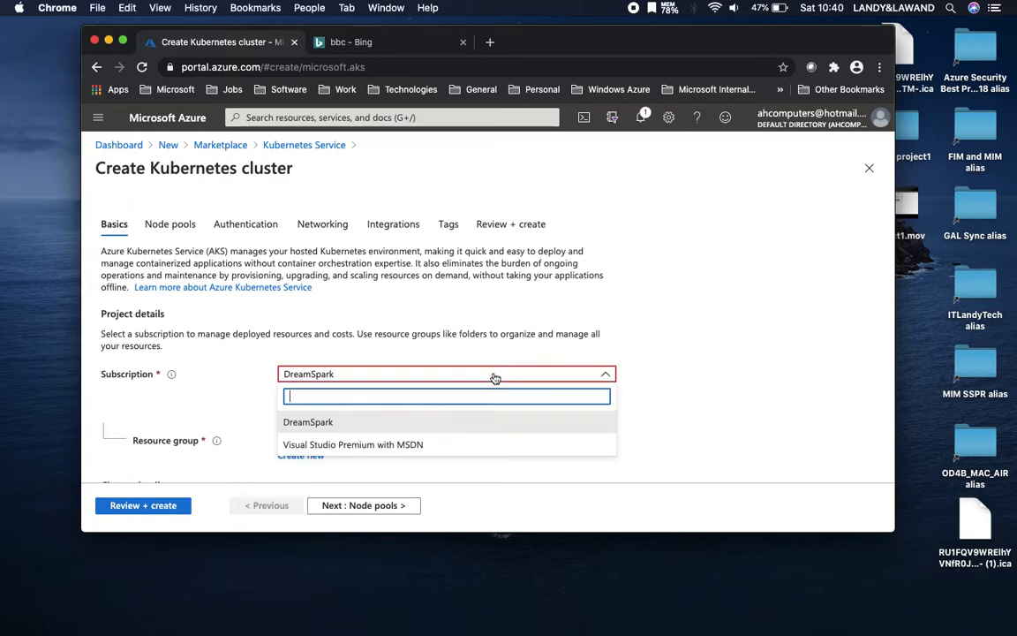
{"action": "left_click", "coordinate": [369, 446]}
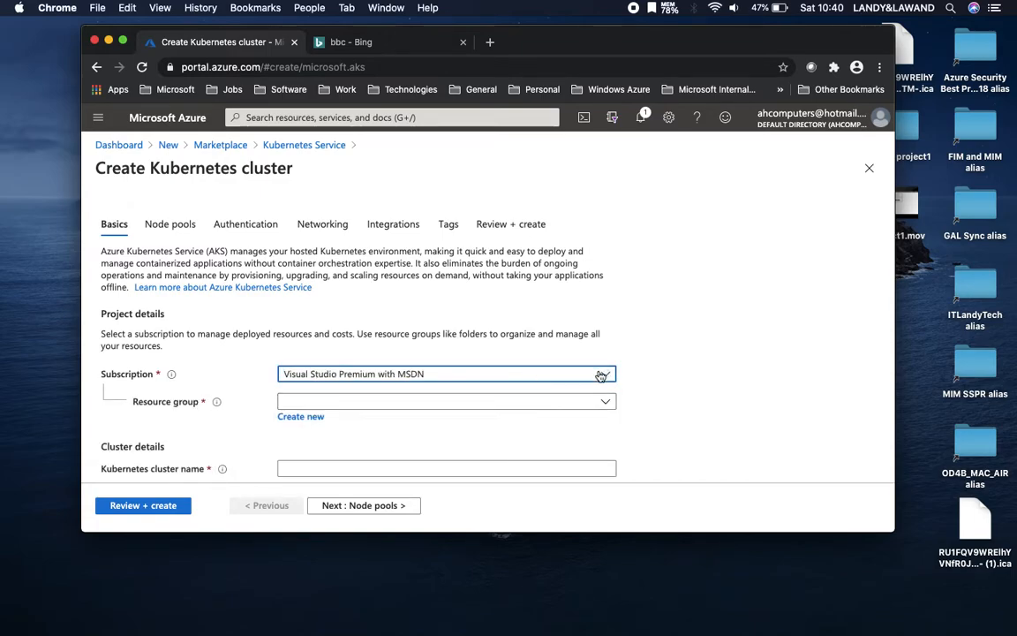
Step: Create a new resource group named RG-KubernetesCluster for the cluster
{"action": "left_click", "coordinate": [313, 420]}
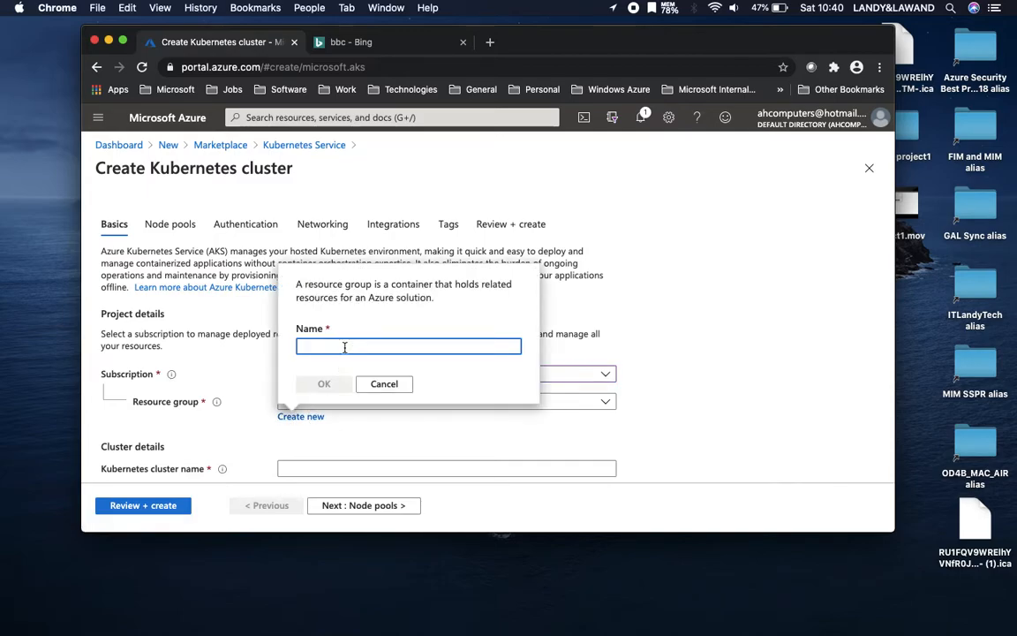
{"action": "type", "text": "RG-Kubernetes"}
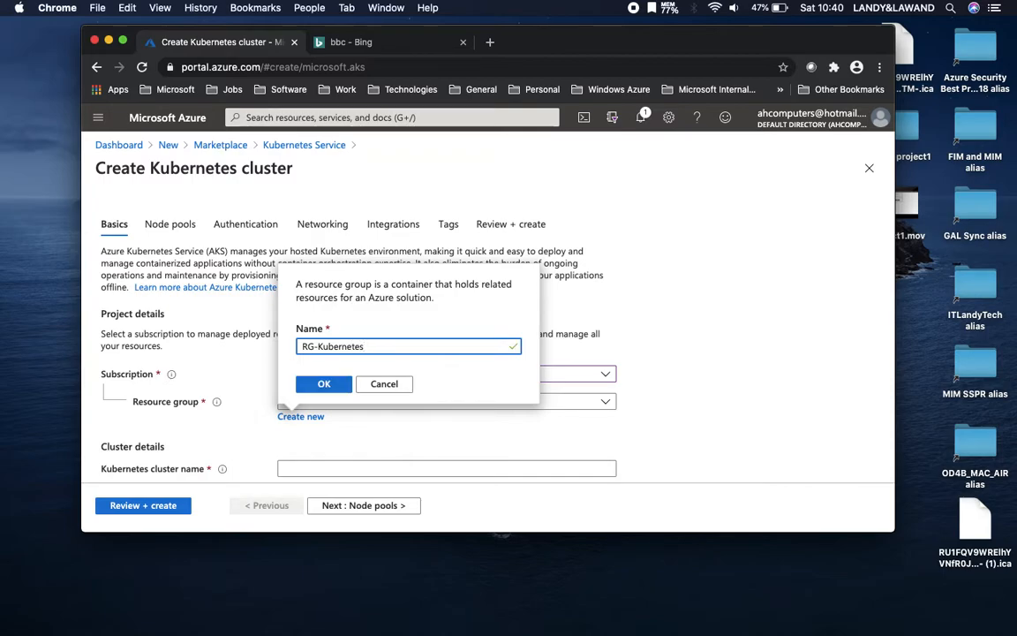
{"action": "type", "text": "luster"}
{"action": "left_click", "coordinate": [321, 387]}
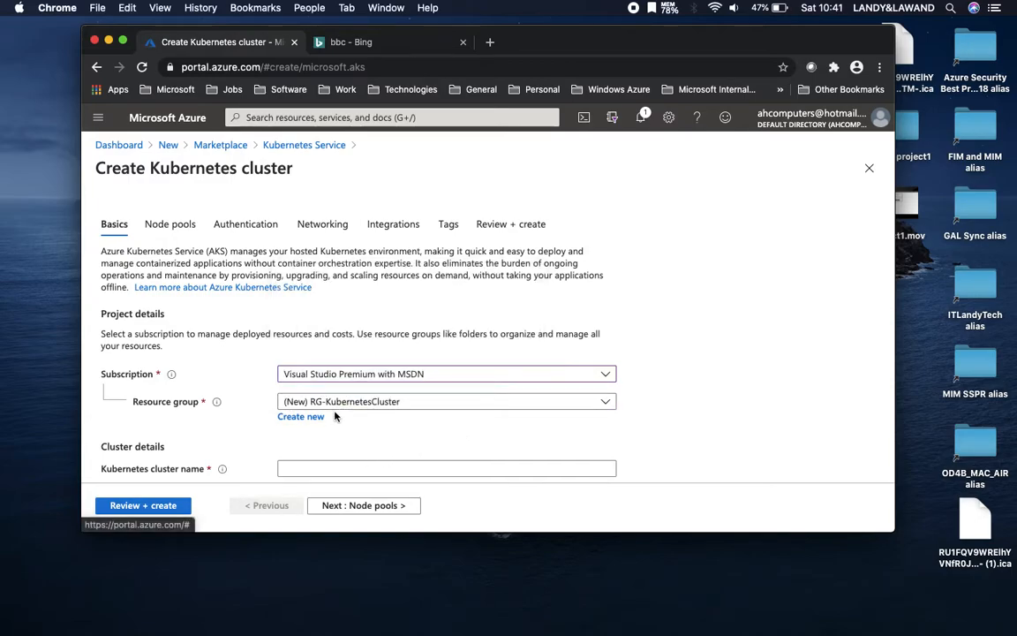
Step: Name the cluster kubernetescluster, reusing the page title's wording without its space or capital, and continue to the node pool settings
{"action": "left_click", "coordinate": [309, 468]}
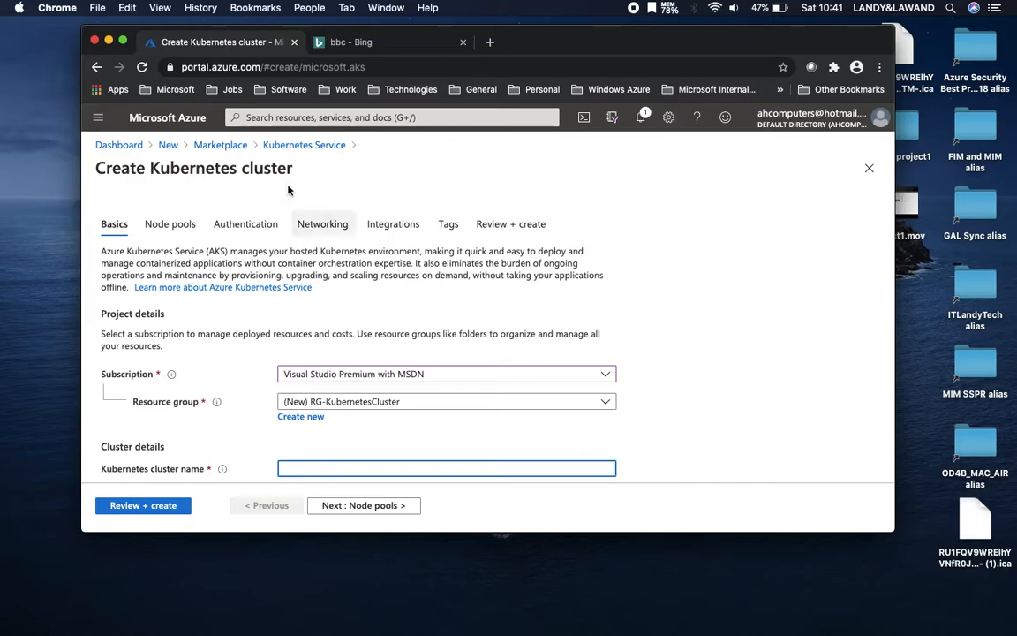
{"action": "left_click_drag", "start_coordinate": [294, 168], "coordinate": [152, 166]}
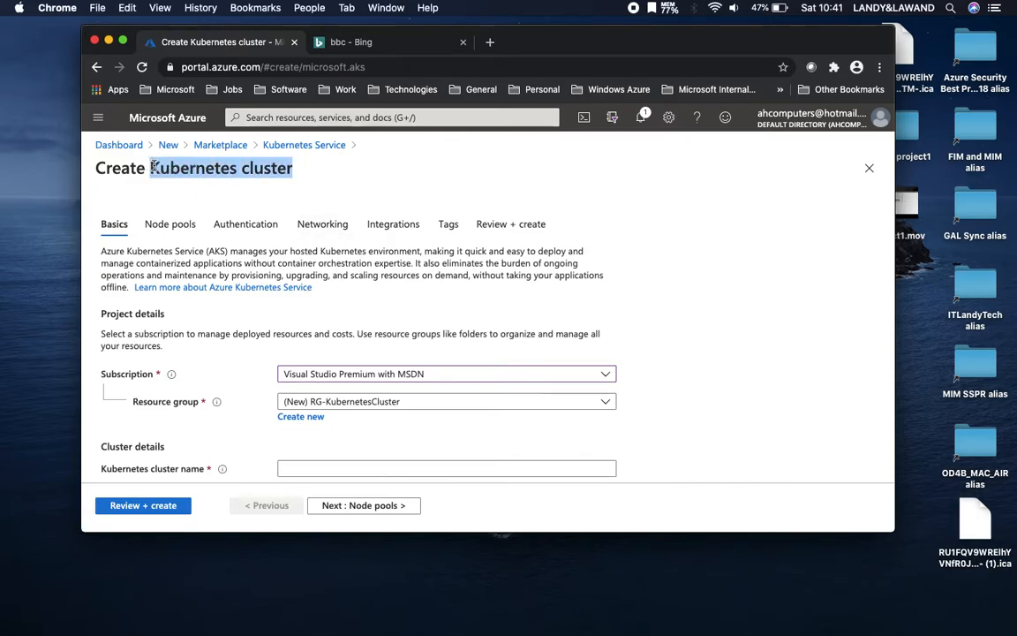
{"action": "left_click", "coordinate": [285, 468]}
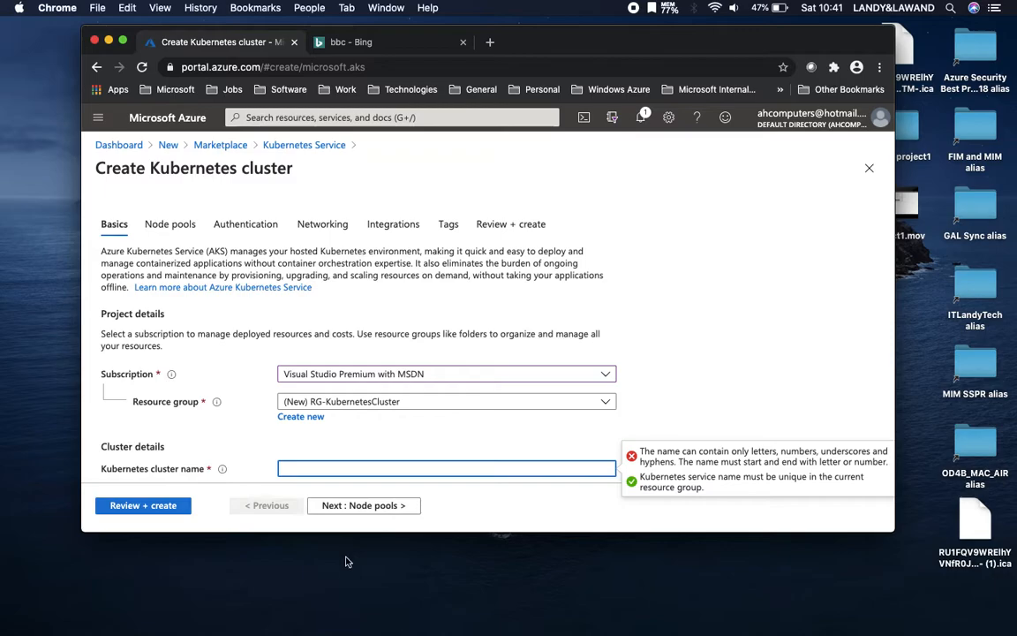
{"action": "left_click_drag", "start_coordinate": [294, 171], "coordinate": [152, 168]}
{"action": "key", "text": "super+c"}
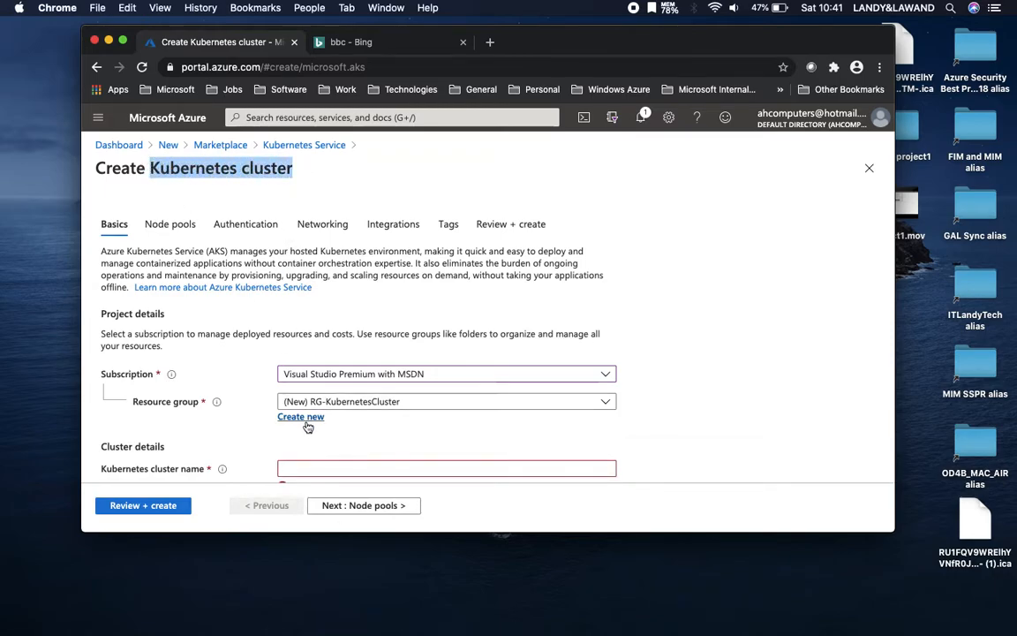
{"action": "left_click", "coordinate": [304, 465]}
{"action": "key", "text": "super+v"}
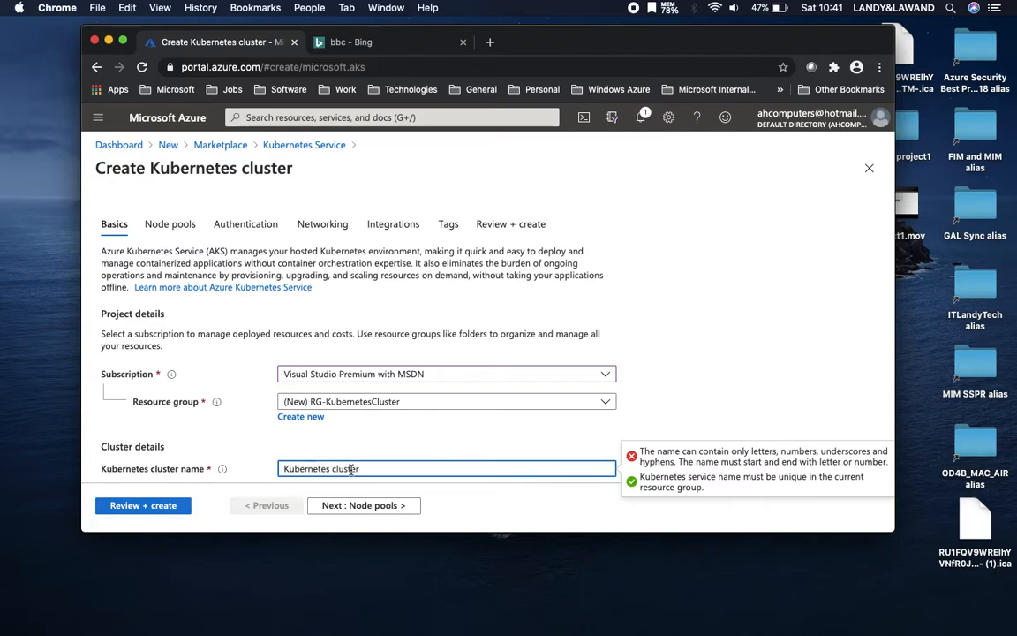
{"action": "left_click", "coordinate": [331, 468]}
{"action": "key", "text": "BackSpace"}
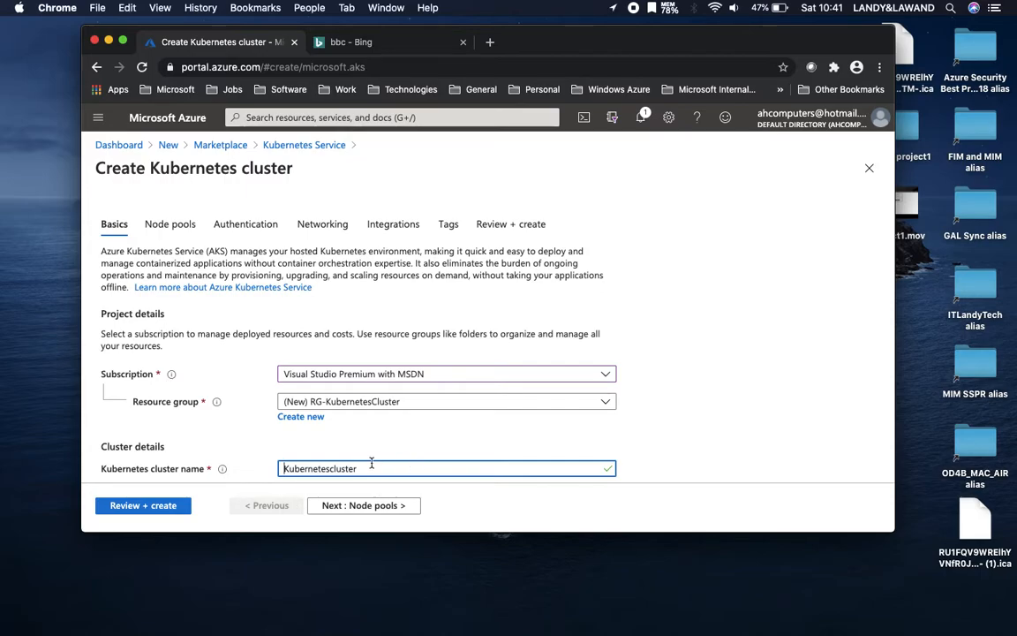
{"action": "left_click", "coordinate": [284, 467]}
{"action": "key", "text": "BackSpace"}
{"action": "type", "text": "k"}
{"action": "left_click", "coordinate": [359, 509]}
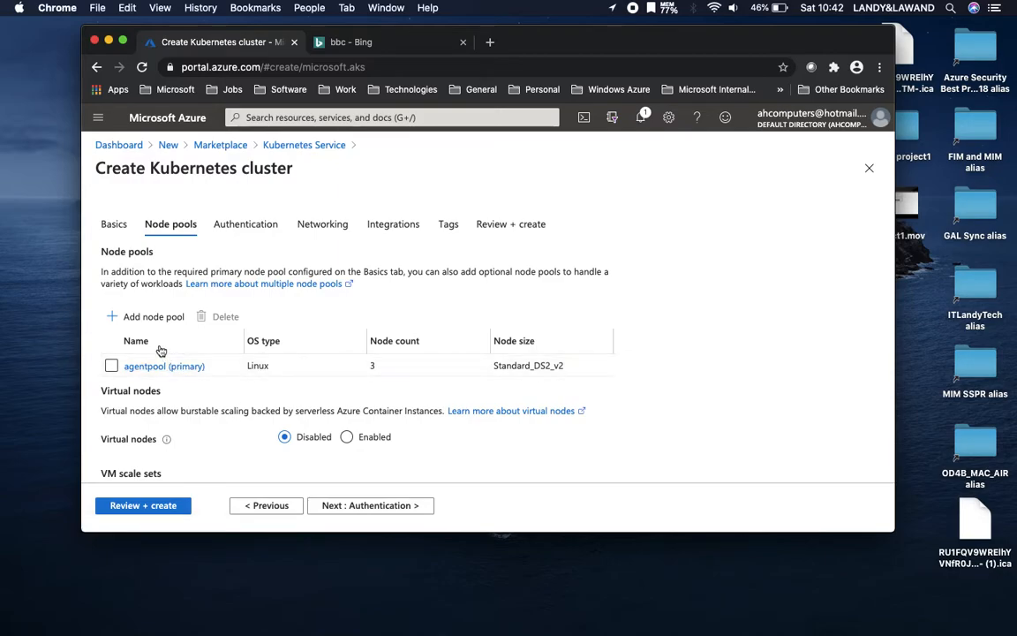
Step: Enable virtual nodes, read the explanation of the option, and set virtual nodes back to Disabled
{"action": "left_click", "coordinate": [111, 366]}
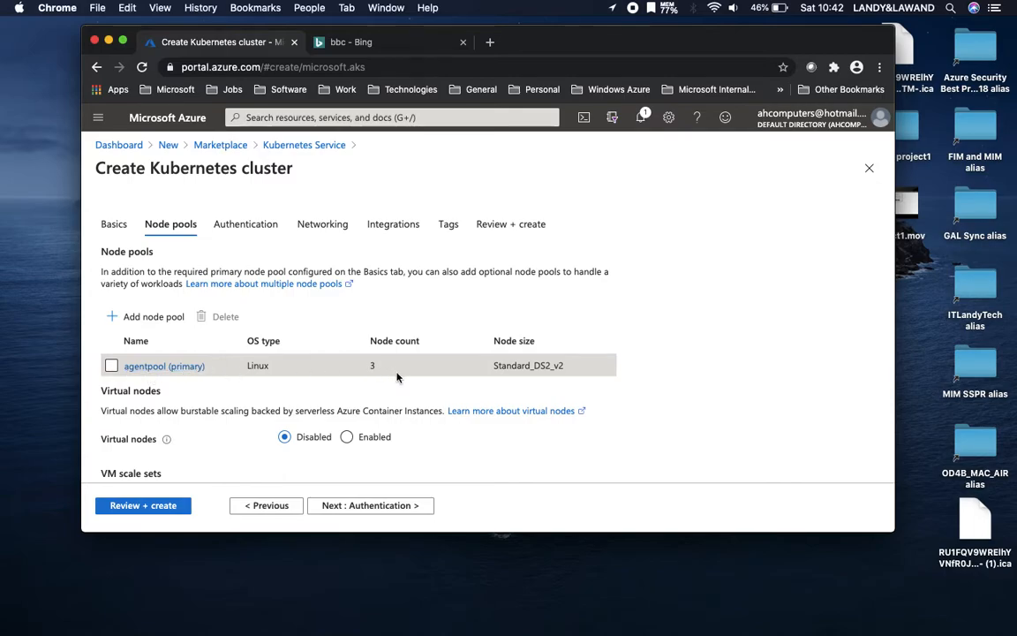
{"action": "left_click", "coordinate": [346, 438]}
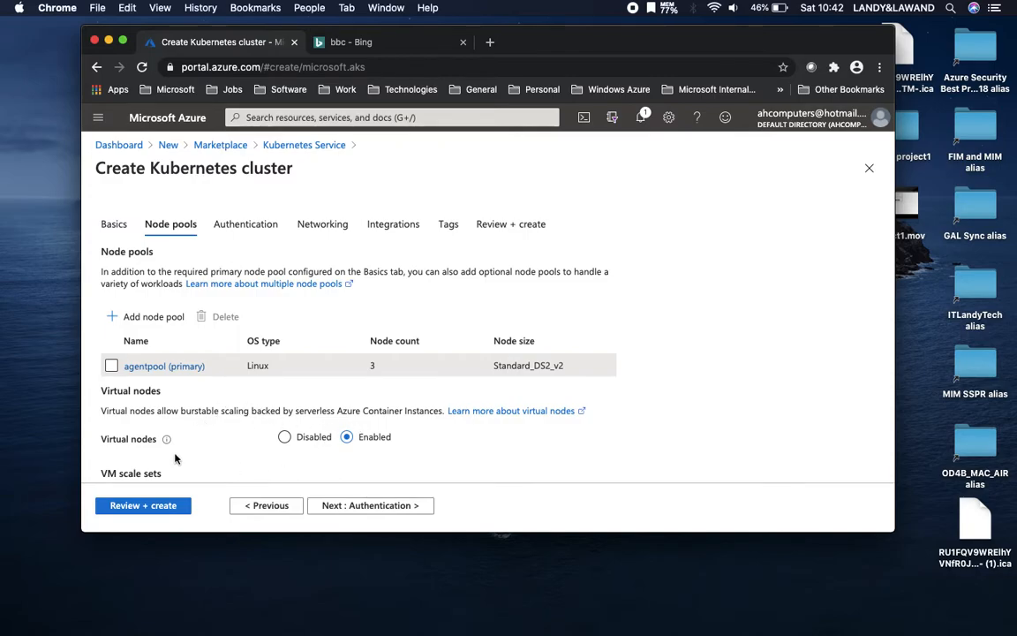
{"action": "mouse_move", "coordinate": [166, 446]}
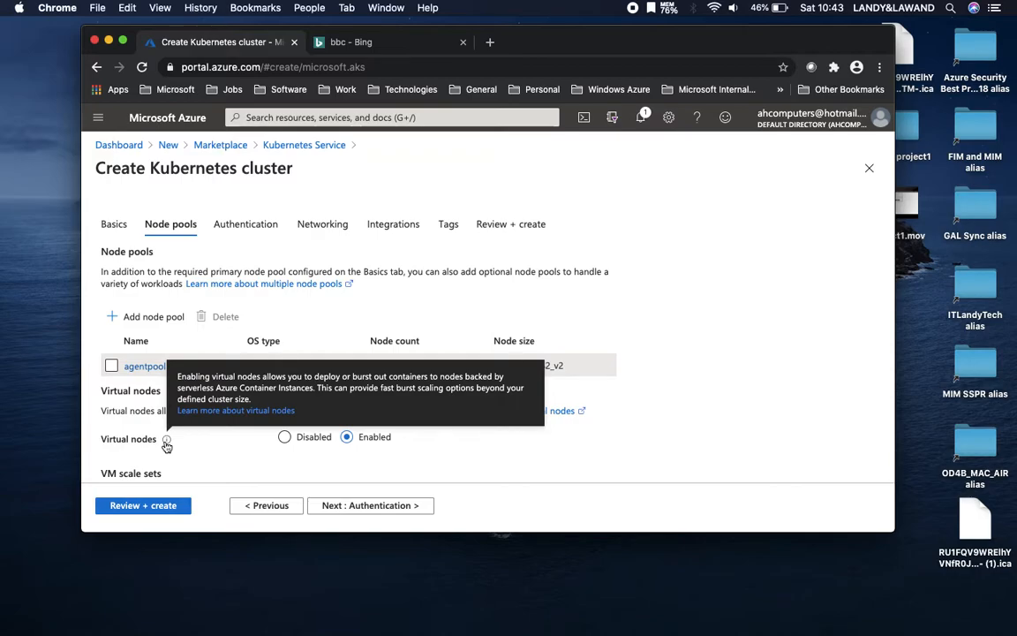
{"action": "left_click", "coordinate": [285, 437]}
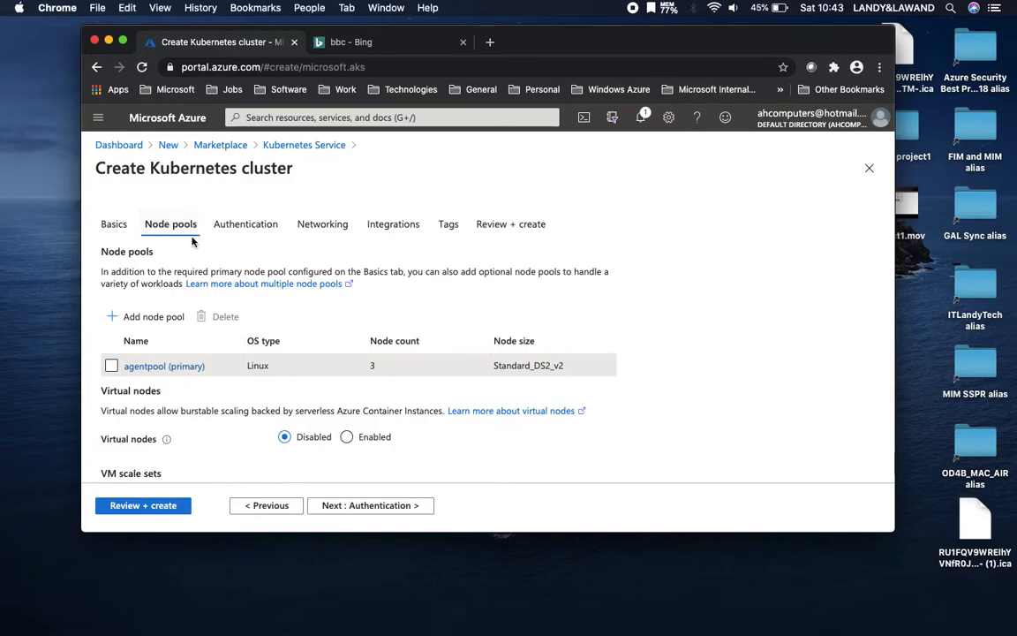
Step: Add a Linux node pool named secpool with node size Standard DS1 v2 and a node count of 3
{"action": "left_click", "coordinate": [143, 319]}
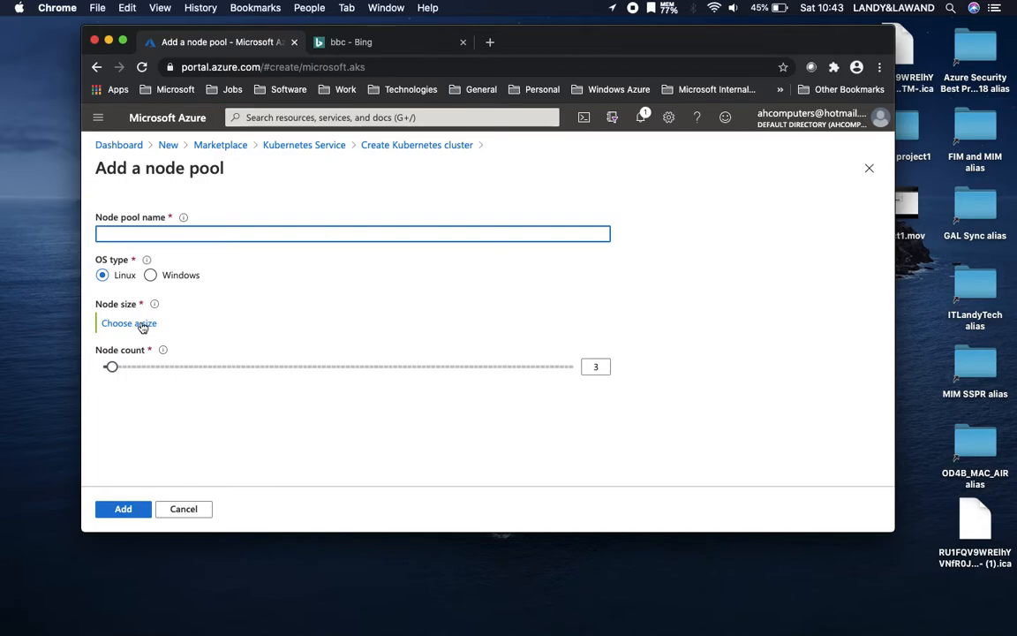
{"action": "type", "text": "secpool"}
{"action": "left_click", "coordinate": [133, 324]}
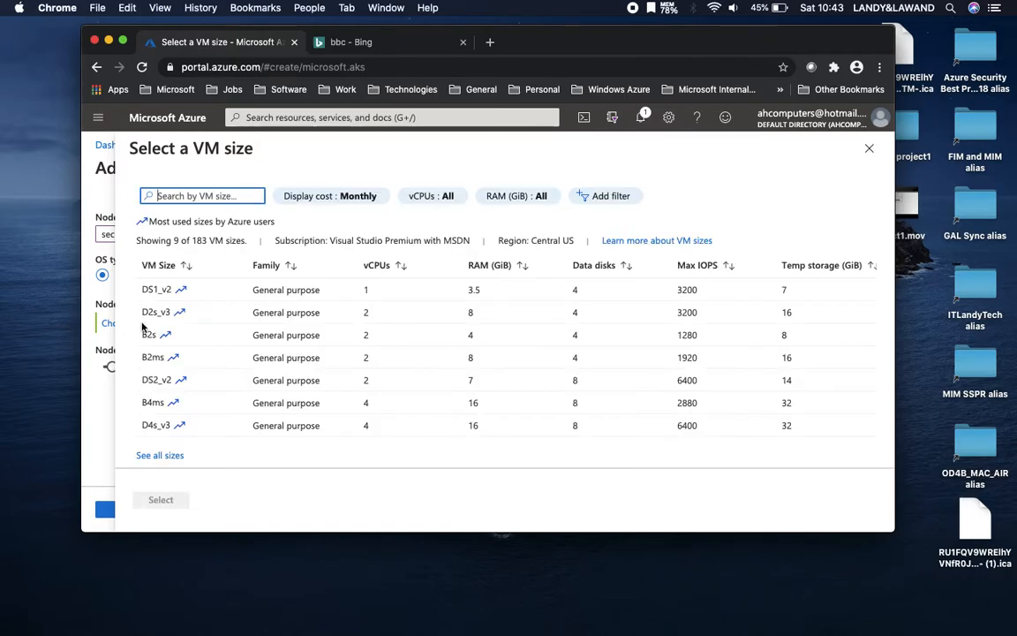
{"action": "left_click", "coordinate": [791, 290]}
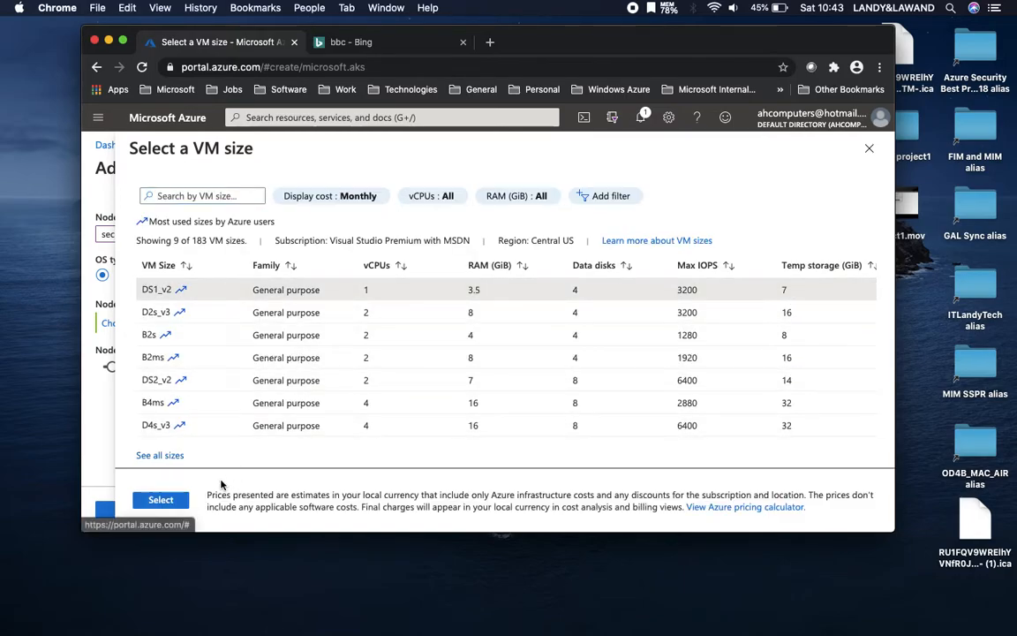
{"action": "left_click", "coordinate": [161, 501]}
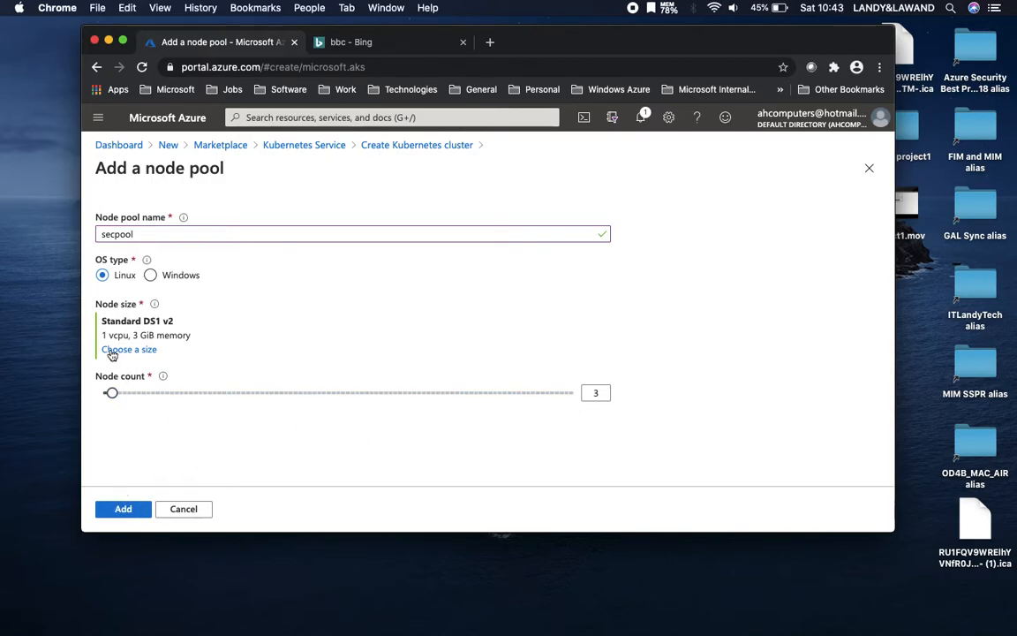
{"action": "left_click", "coordinate": [128, 509]}
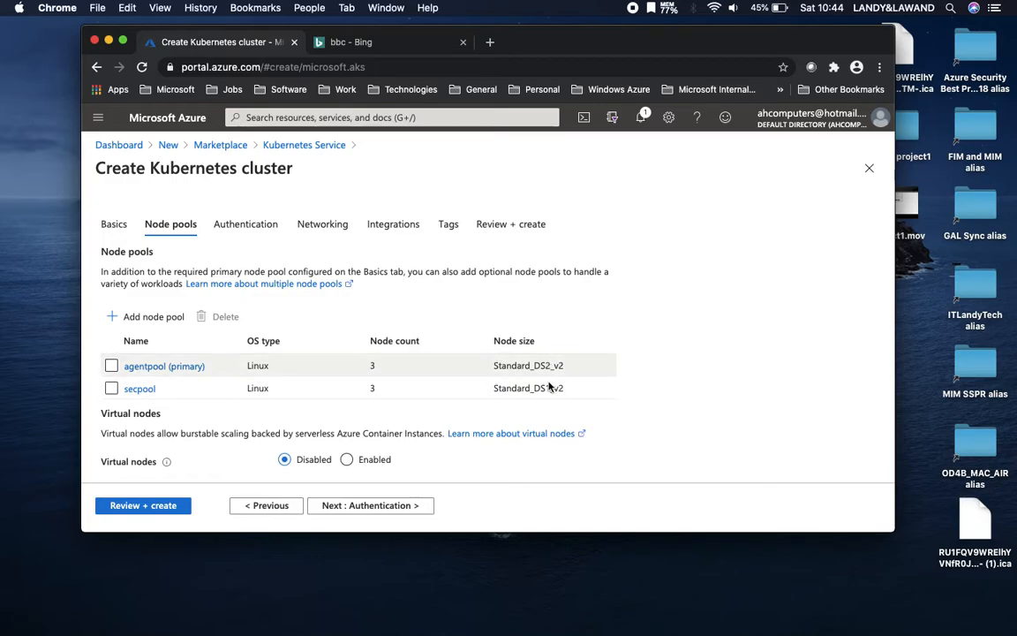
Step: Compare the node sizes of the two pools and delete the secpool node pool
{"action": "left_click_drag", "start_coordinate": [564, 364], "coordinate": [492, 365]}
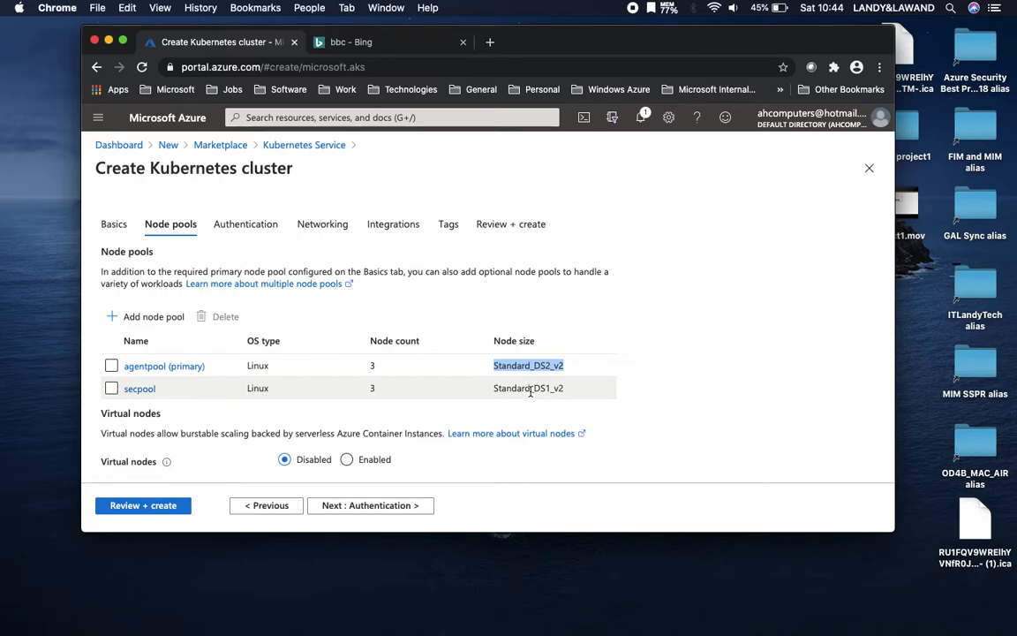
{"action": "left_click", "coordinate": [112, 389]}
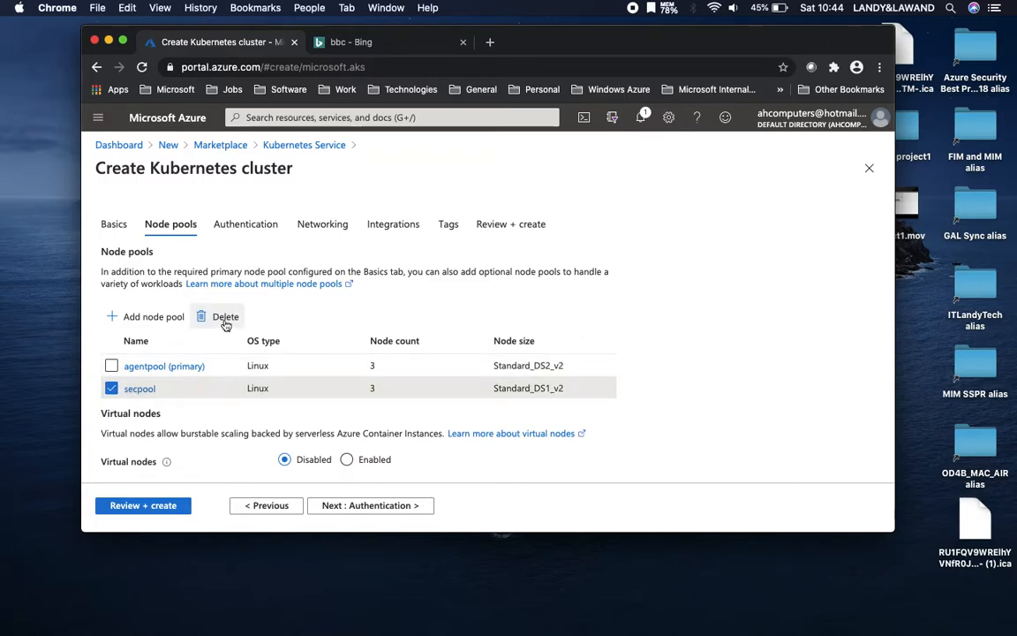
{"action": "left_click", "coordinate": [226, 321]}
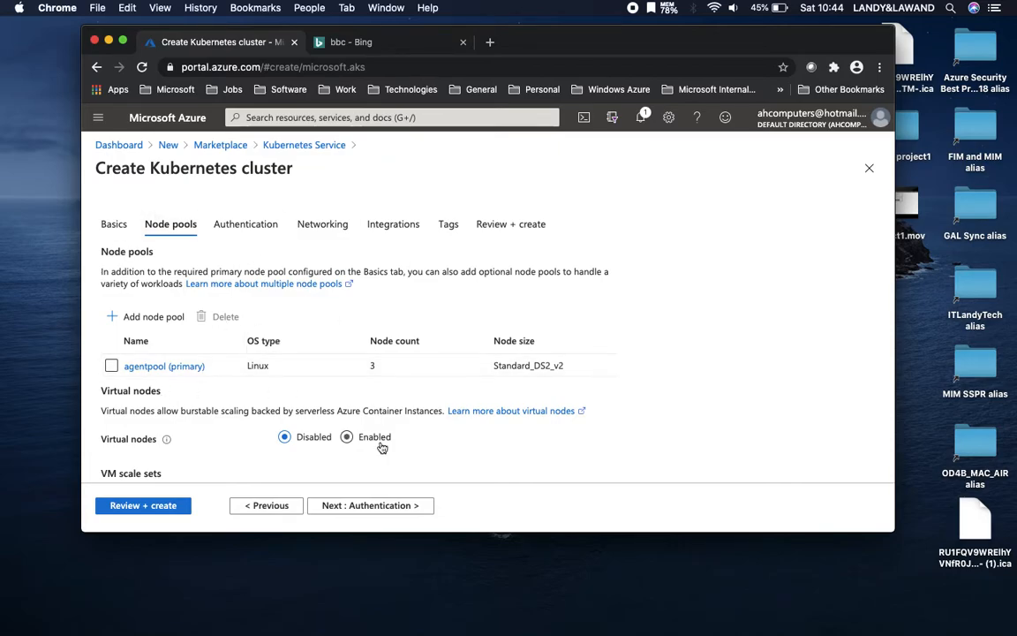
Step: Continue to the authentication settings, review the existing service principal option, and configure the cluster to create a new service principal
{"action": "left_click", "coordinate": [349, 508]}
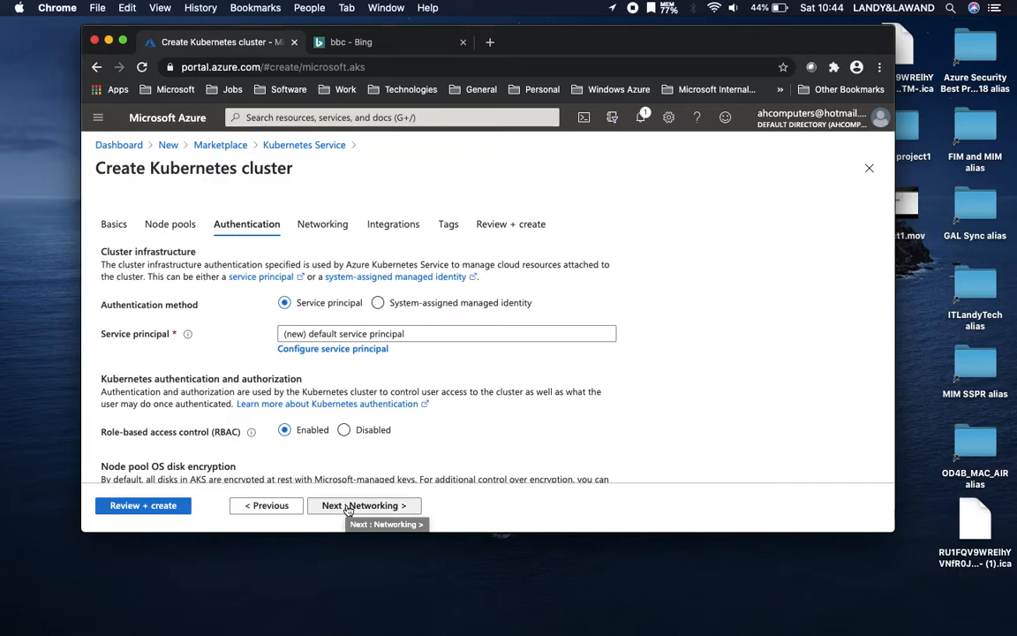
{"action": "left_click", "coordinate": [333, 350]}
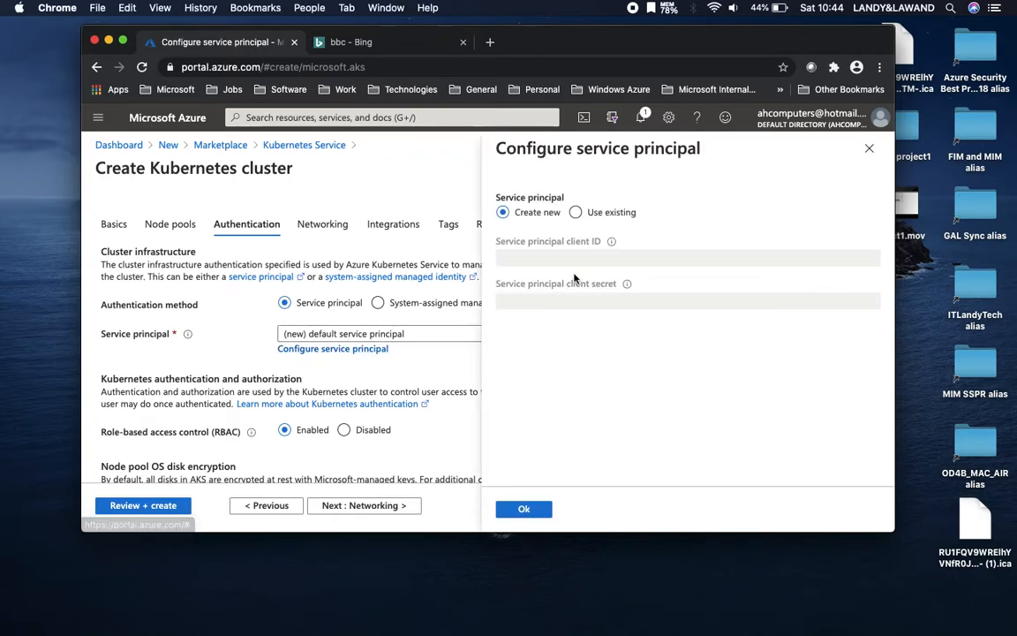
{"action": "left_click", "coordinate": [574, 214]}
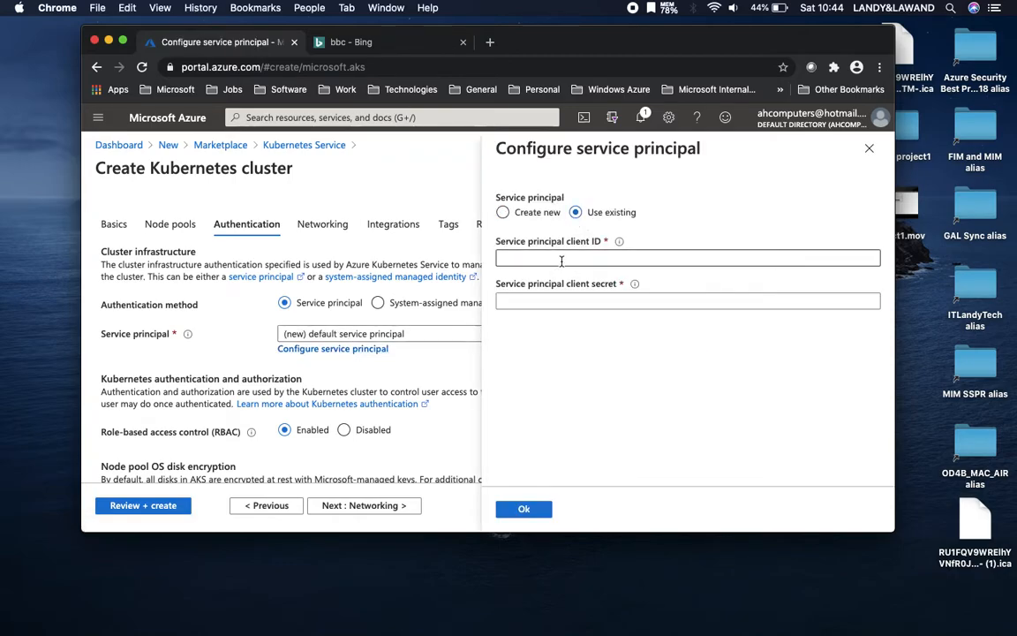
{"action": "left_click", "coordinate": [503, 213]}
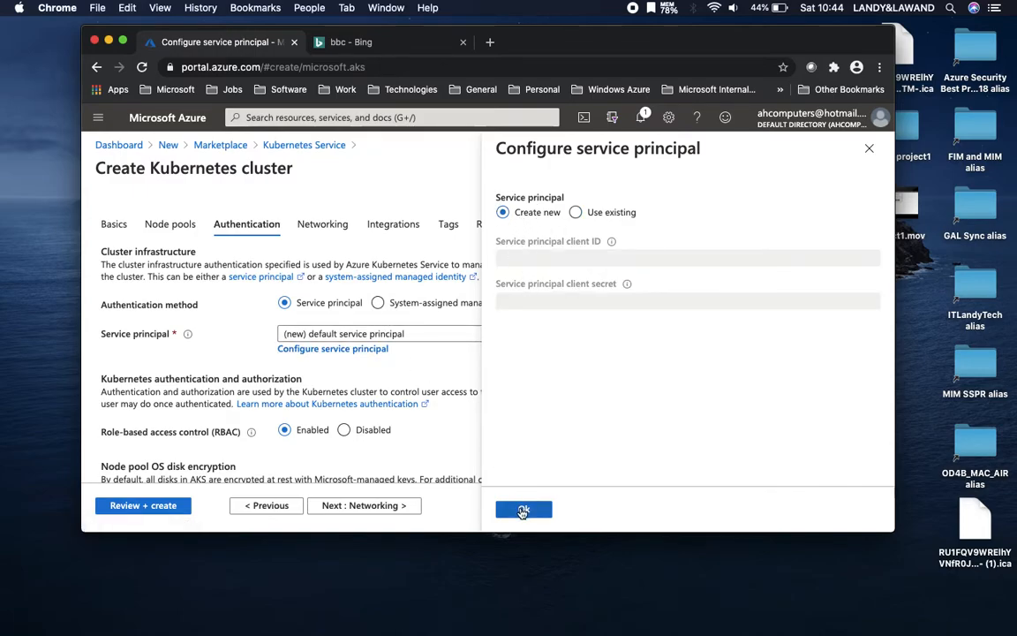
{"action": "left_click", "coordinate": [520, 509]}
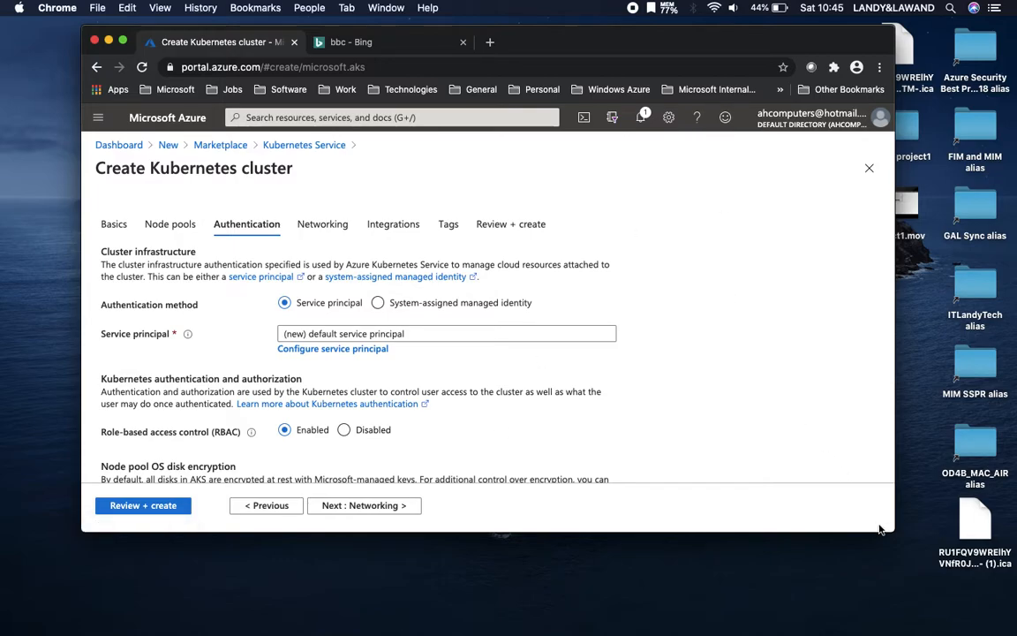
Step: Enlarge the browser window and choose the default encryption at-rest with a platform-managed key for node pool OS disks
{"action": "left_click_drag", "start_coordinate": [894, 537], "coordinate": [906, 610]}
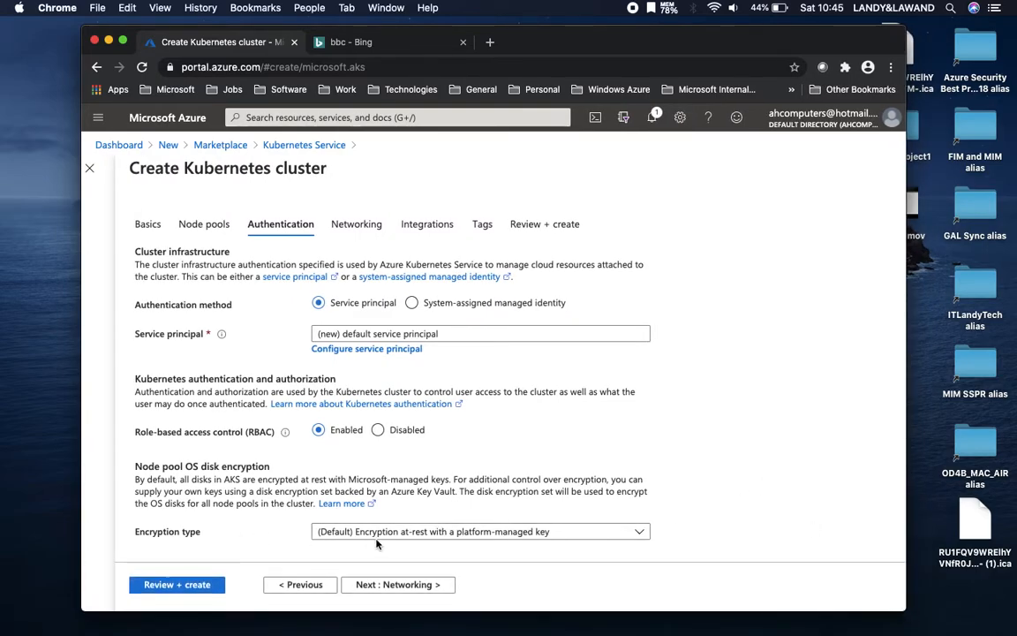
{"action": "left_click", "coordinate": [475, 534]}
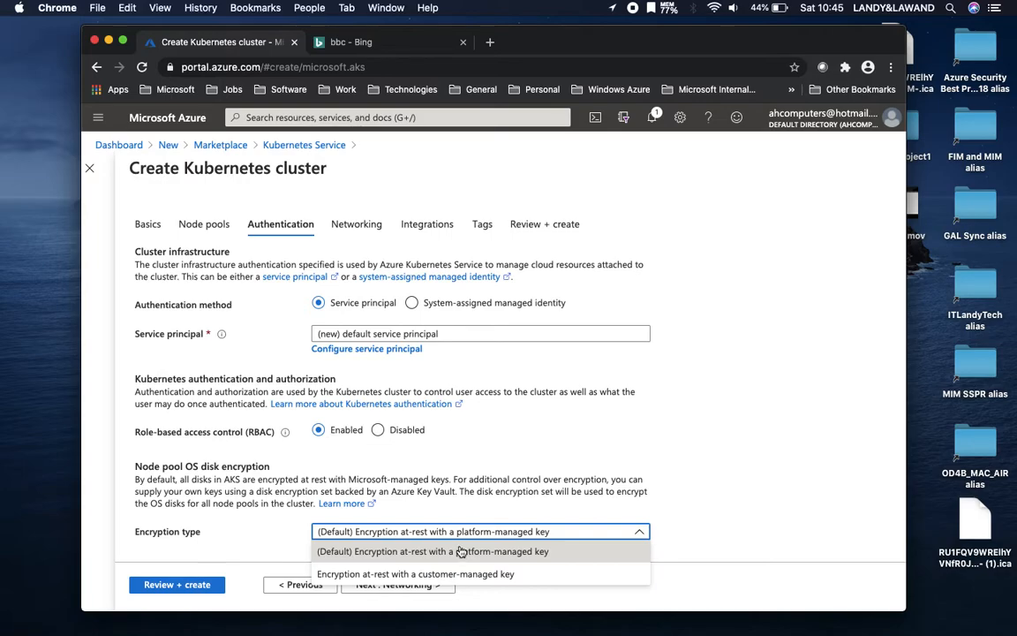
{"action": "left_click", "coordinate": [459, 551]}
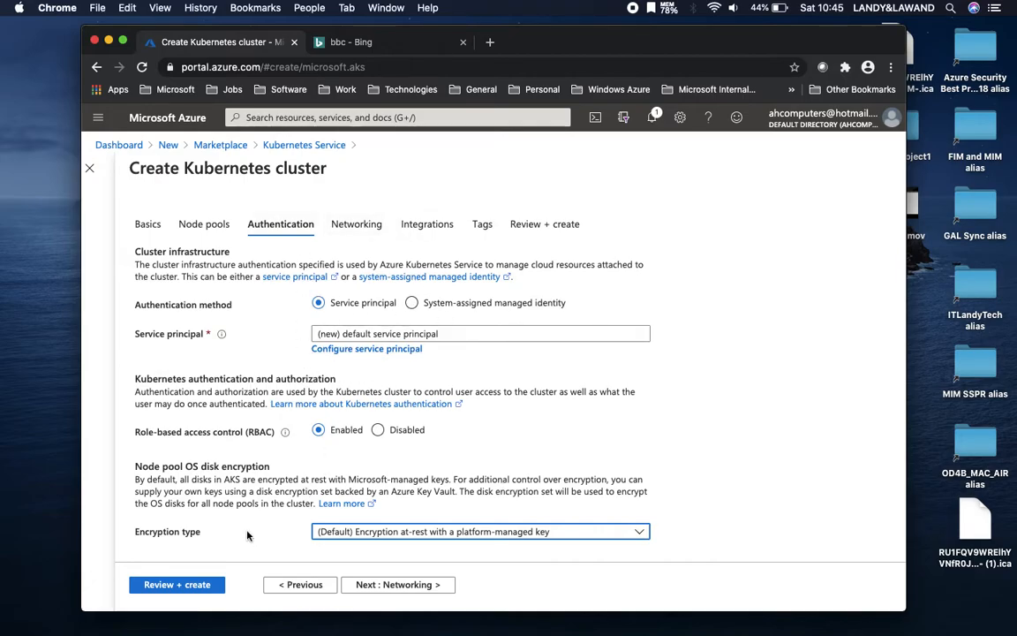
Step: Continue to the networking settings and set the network configuration to Basic
{"action": "left_click", "coordinate": [376, 587]}
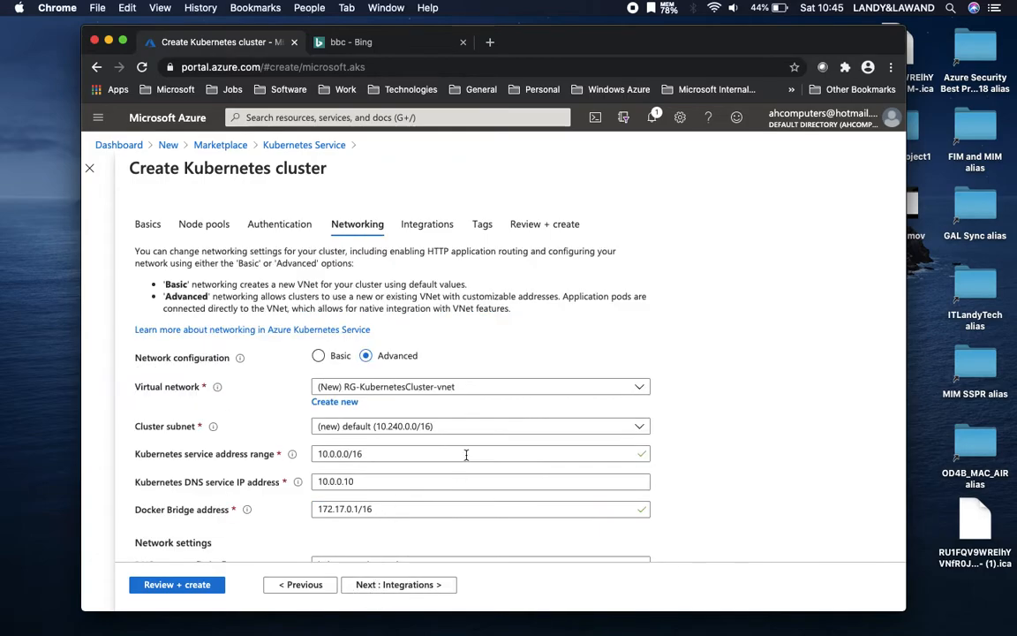
{"action": "left_click", "coordinate": [333, 358]}
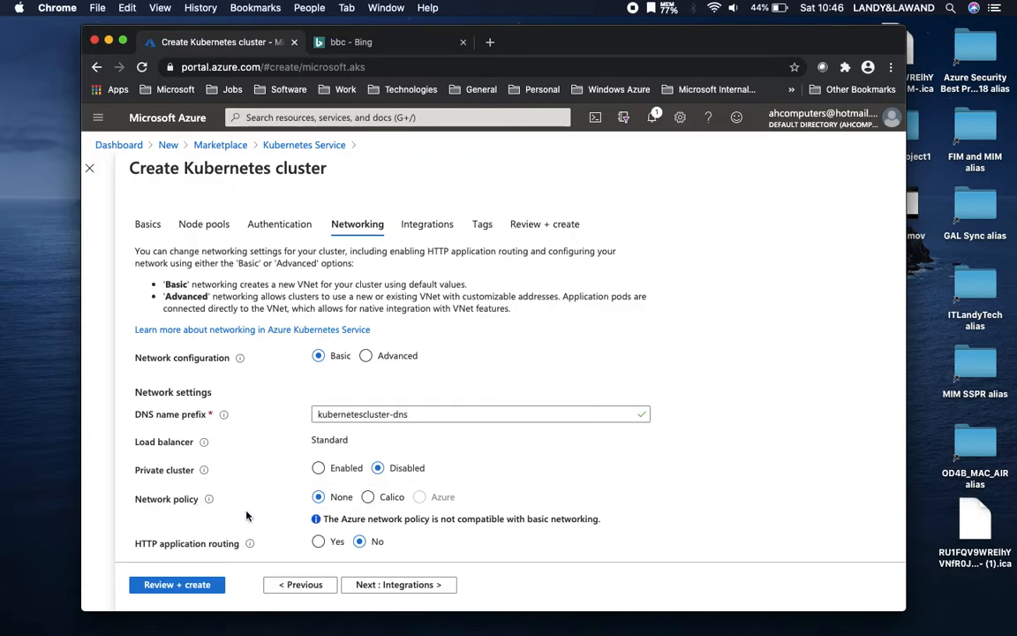
Step: Compare the Advanced network configuration options with the Basic ones and leave the network configuration set to Basic
{"action": "mouse_move", "coordinate": [211, 501]}
{"action": "left_click", "coordinate": [367, 357]}
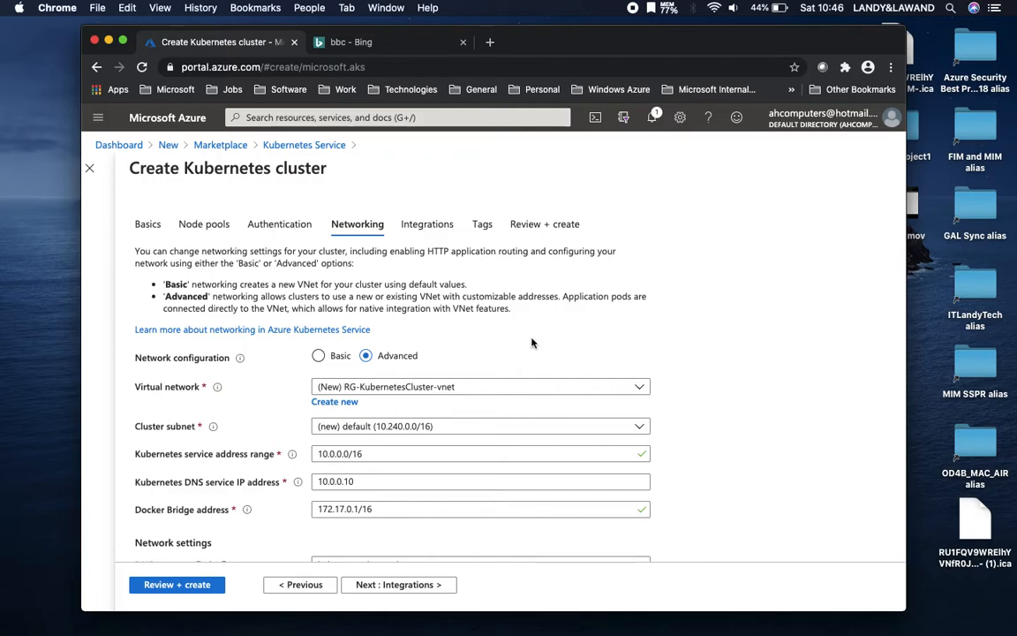
{"action": "left_click", "coordinate": [319, 356]}
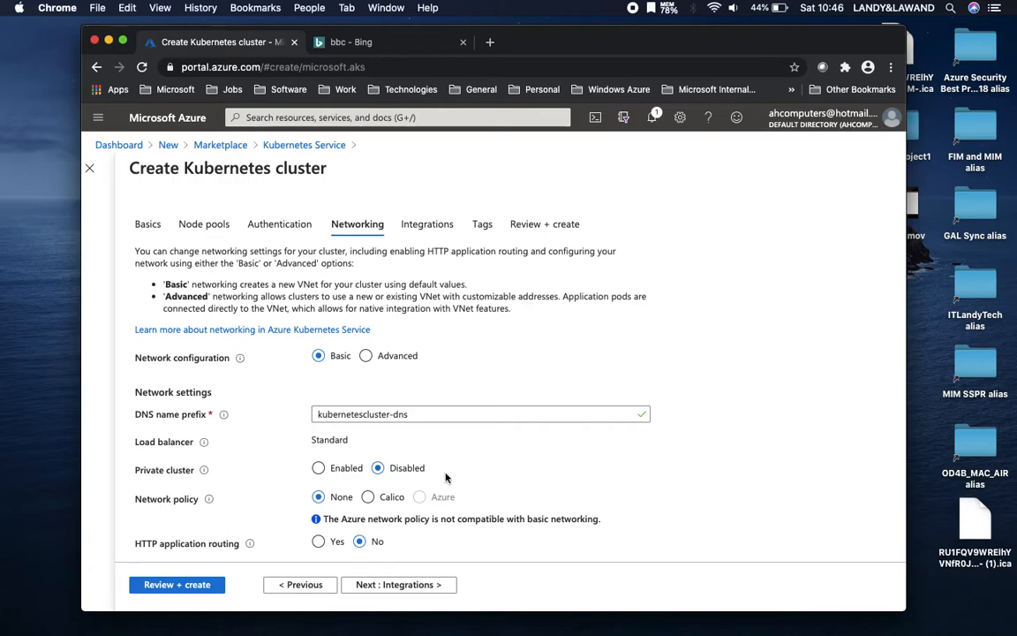
{"action": "left_click", "coordinate": [367, 356]}
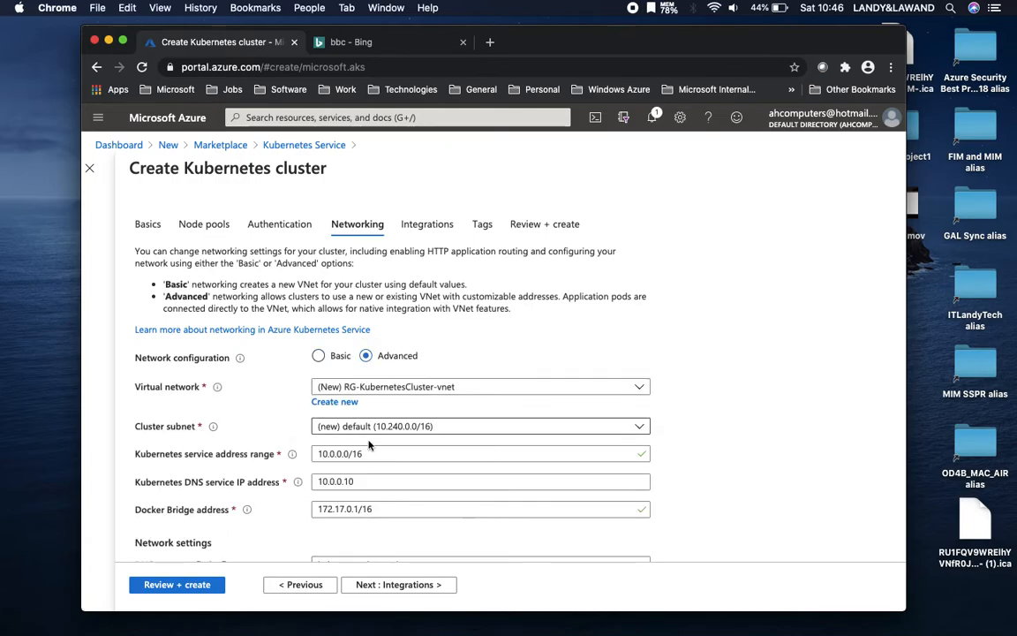
{"action": "left_click", "coordinate": [318, 356]}
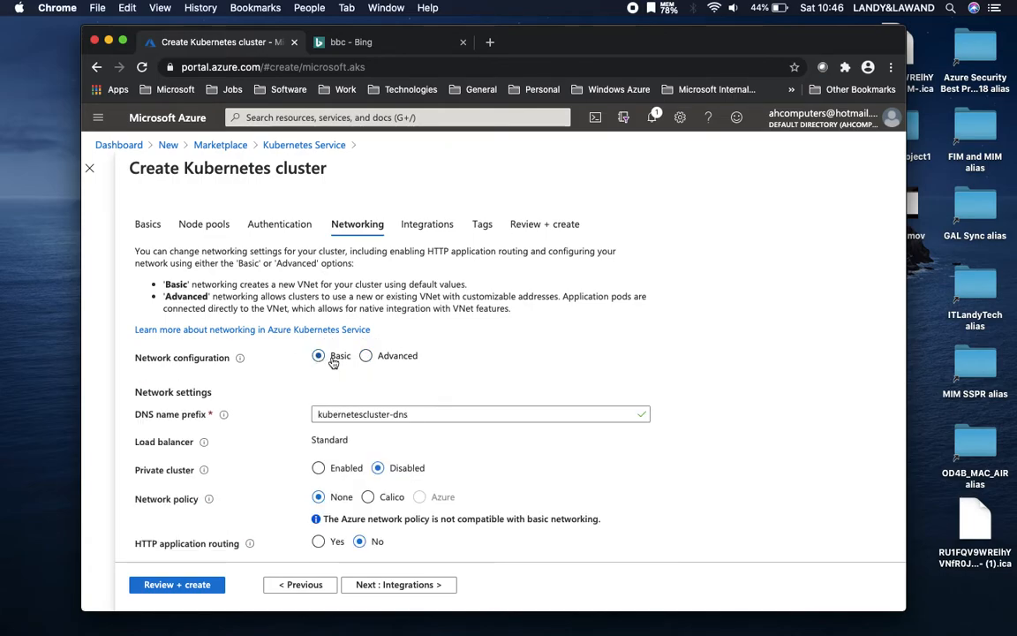
Step: Continue through the integrations and tags settings, keeping container monitoring enabled and adding no tags, to the final cluster review
{"action": "left_click", "coordinate": [362, 583]}
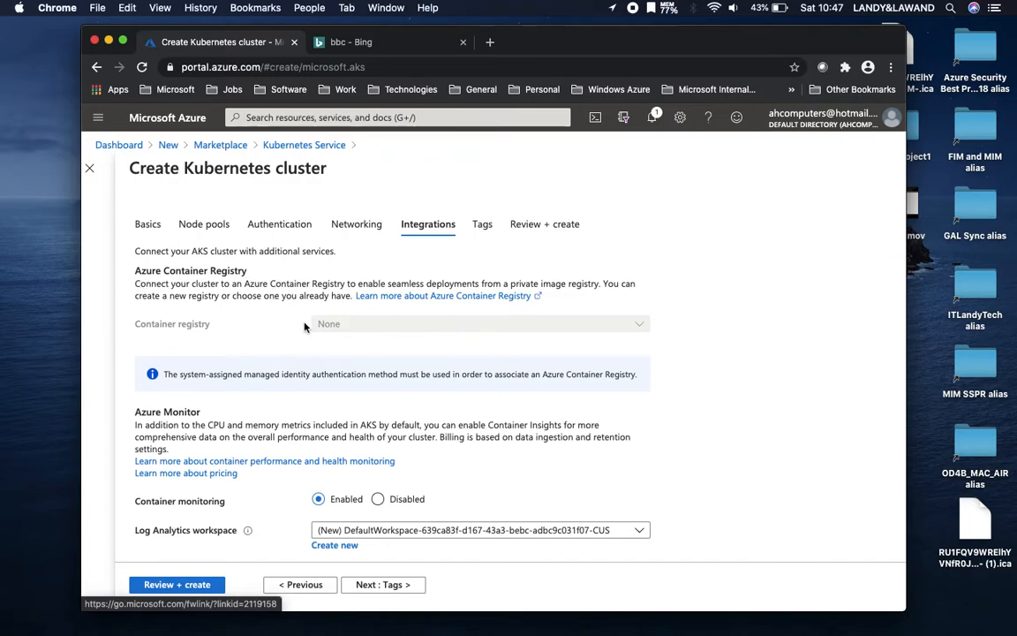
{"action": "left_click", "coordinate": [374, 590]}
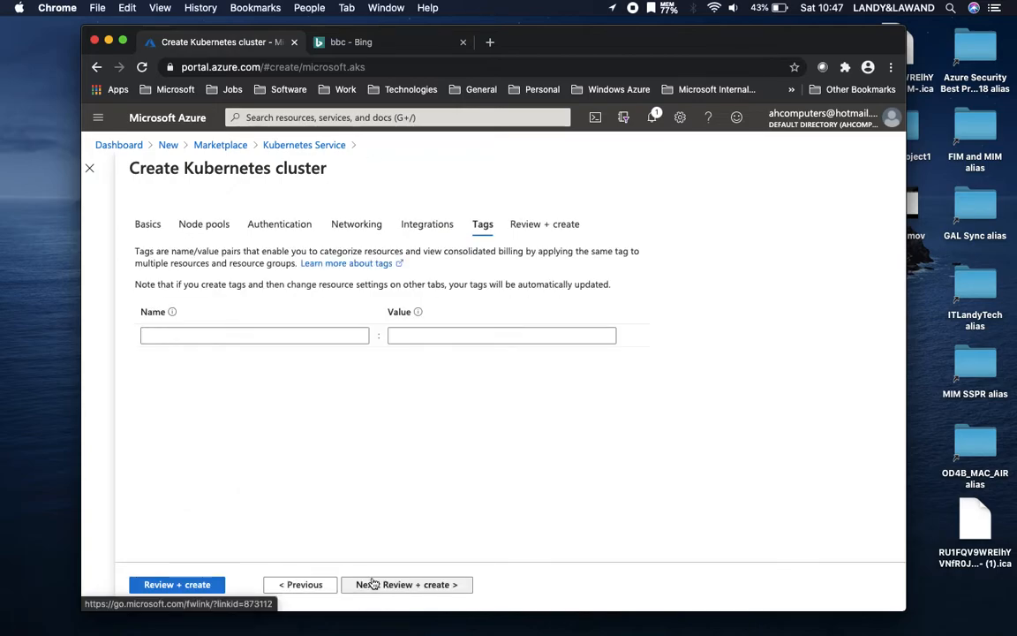
{"action": "left_click", "coordinate": [341, 335]}
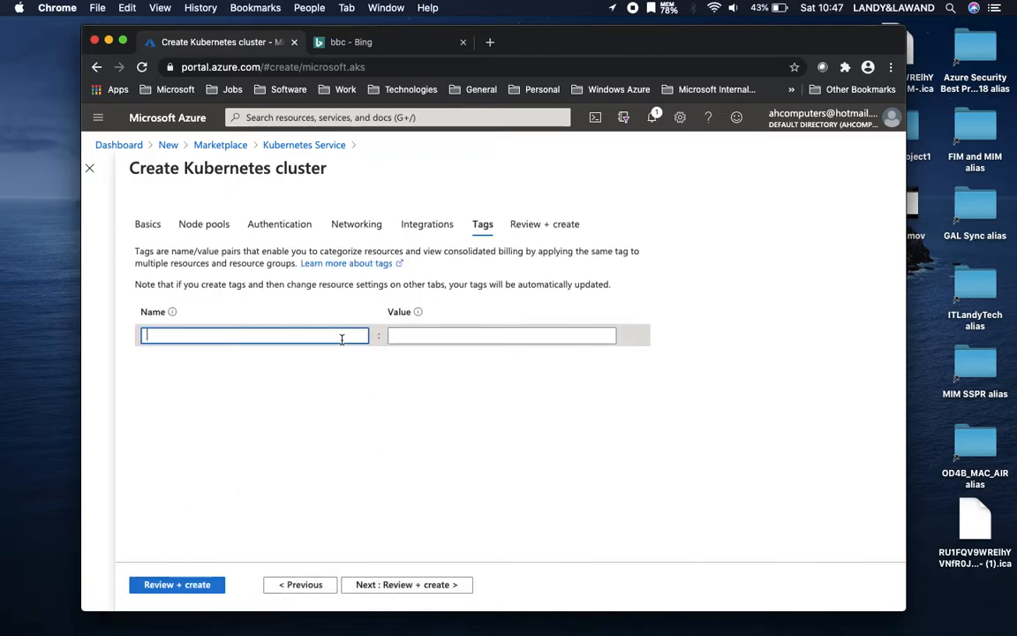
{"action": "left_click", "coordinate": [421, 585]}
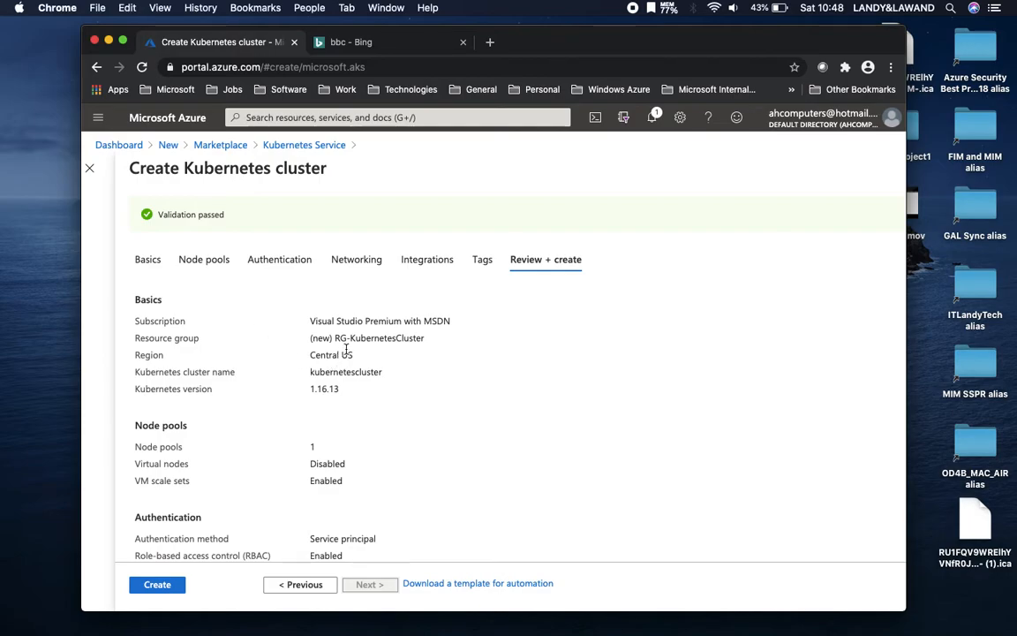
Step: Review the Kubernetes version, region and resource group in the cluster's basics summary
{"action": "left_click_drag", "start_coordinate": [340, 390], "coordinate": [310, 389]}
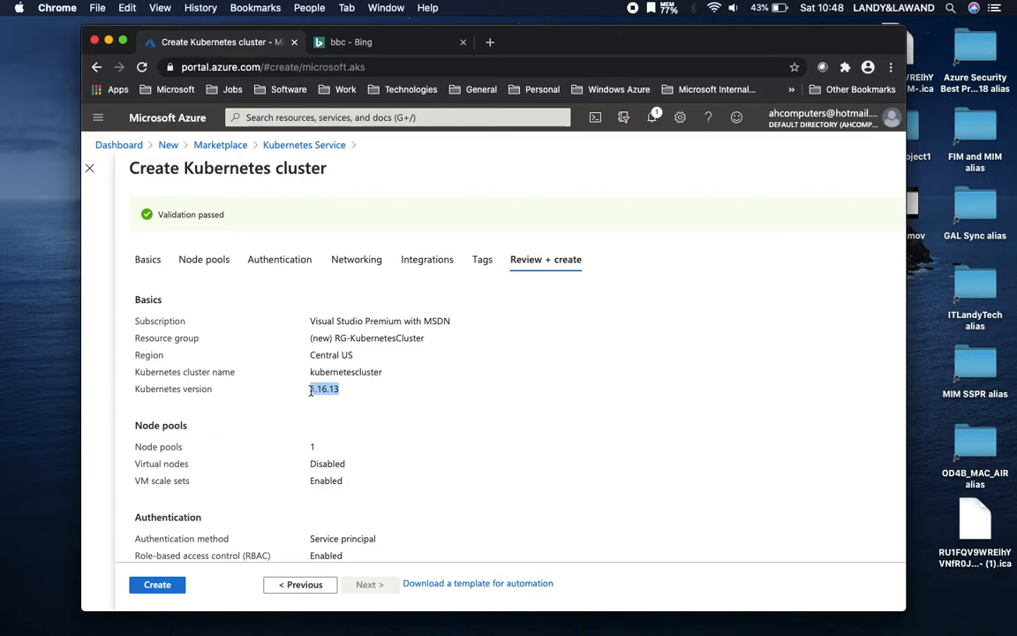
{"action": "double_click", "coordinate": [325, 355]}
{"action": "left_click", "coordinate": [345, 333]}
Step: Download the automation template for the cluster configuration, close the Downloads window and return to the cluster review
{"action": "left_click", "coordinate": [435, 584]}
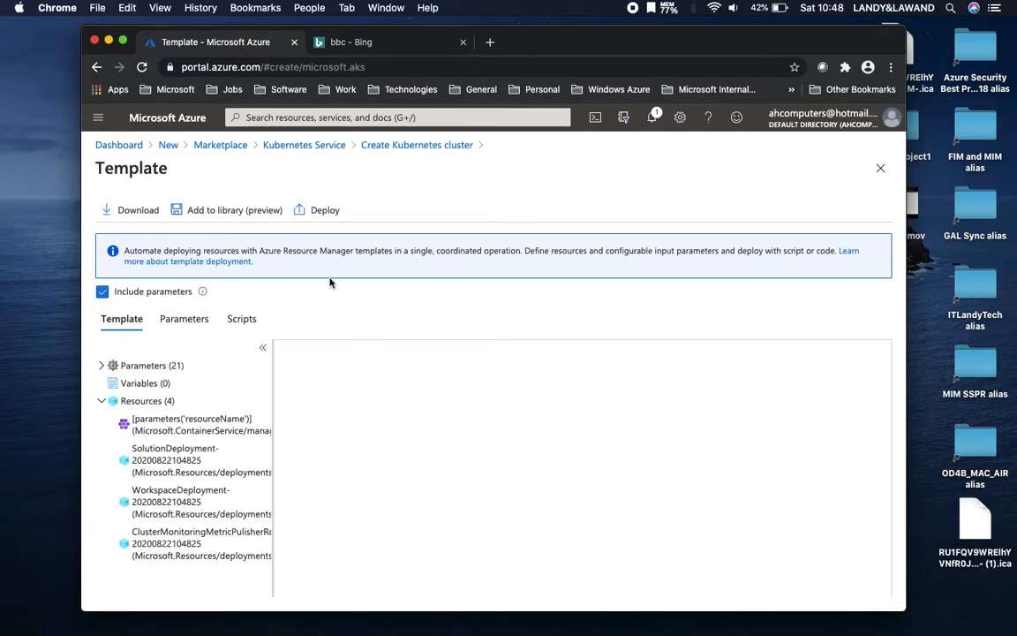
{"action": "left_click", "coordinate": [137, 214]}
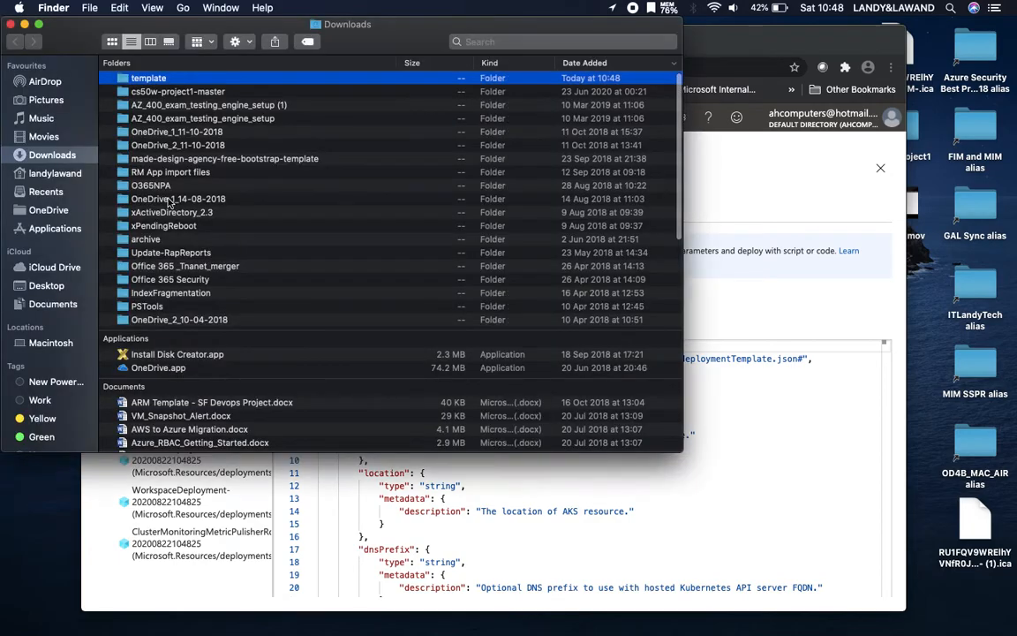
{"action": "left_click", "coordinate": [11, 25]}
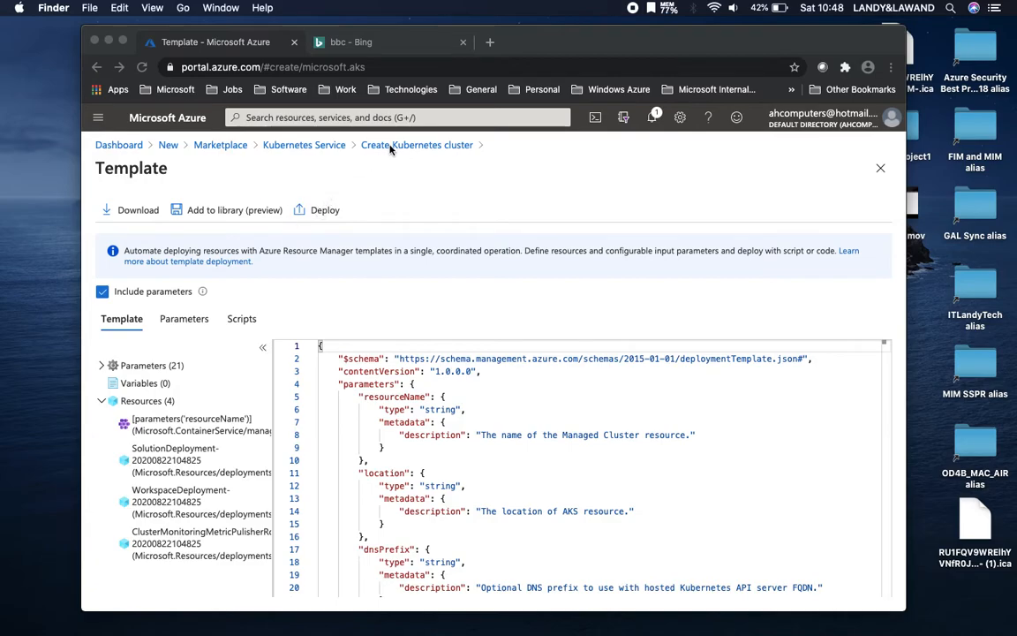
{"action": "left_click", "coordinate": [880, 172]}
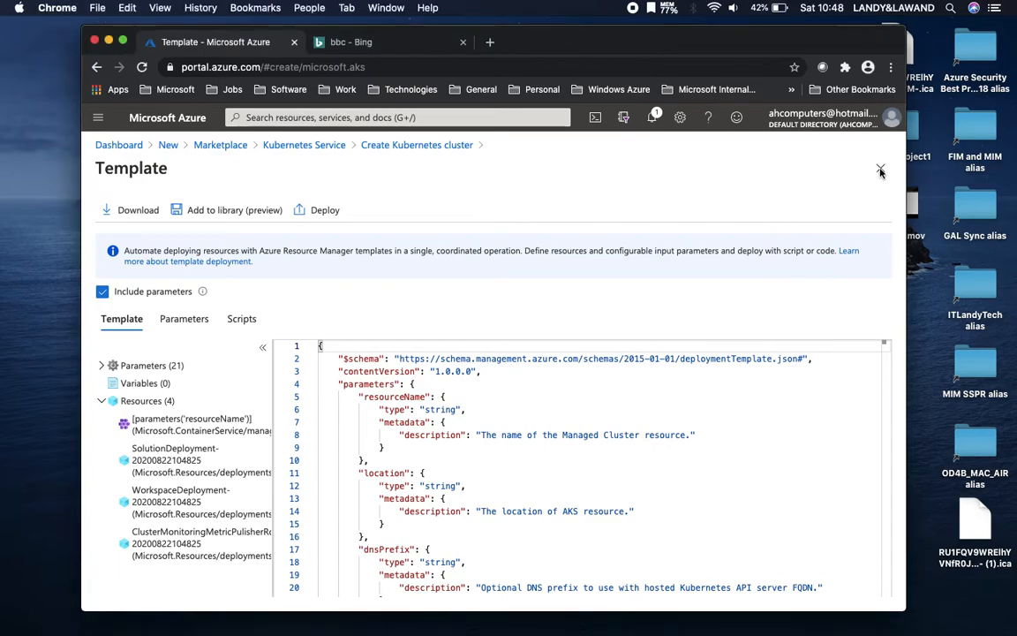
{"action": "left_click", "coordinate": [880, 169]}
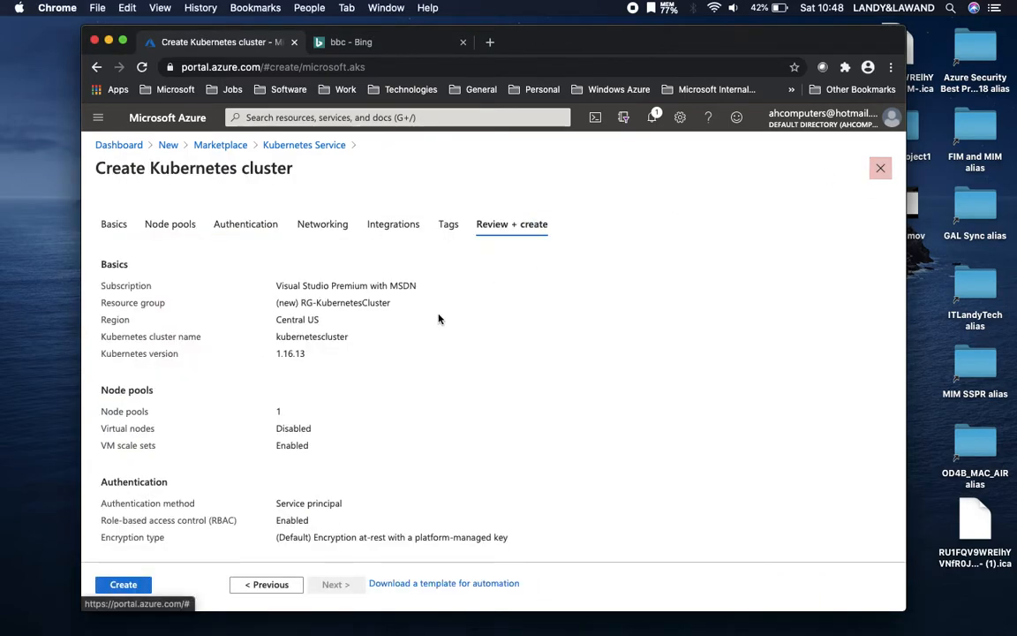
Step: Create the Kubernetes cluster and open the overview of its deployment
{"action": "left_click", "coordinate": [125, 583]}
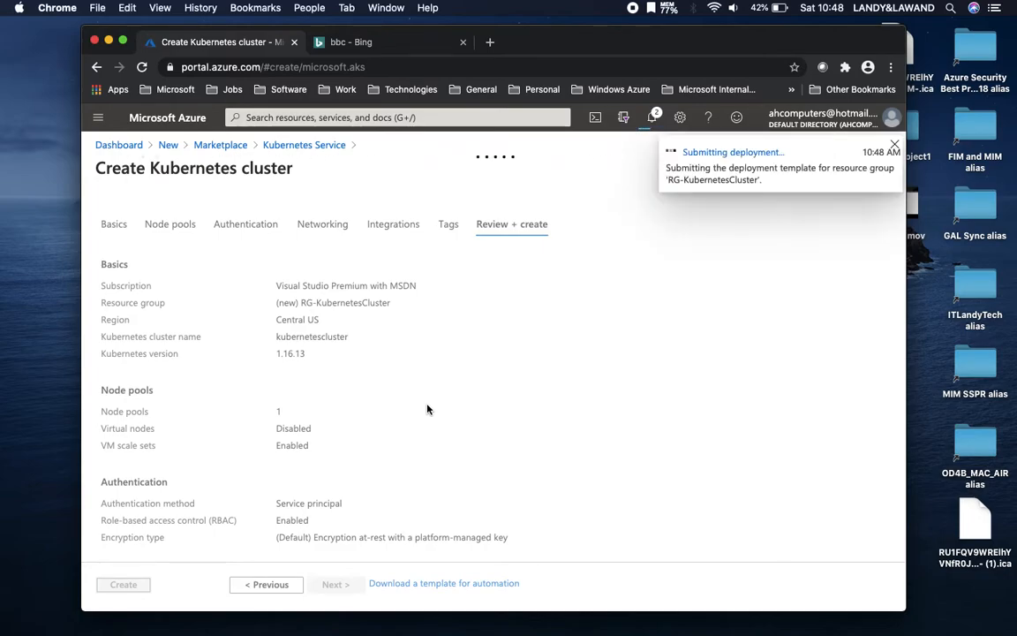
{"action": "left_click", "coordinate": [714, 154]}
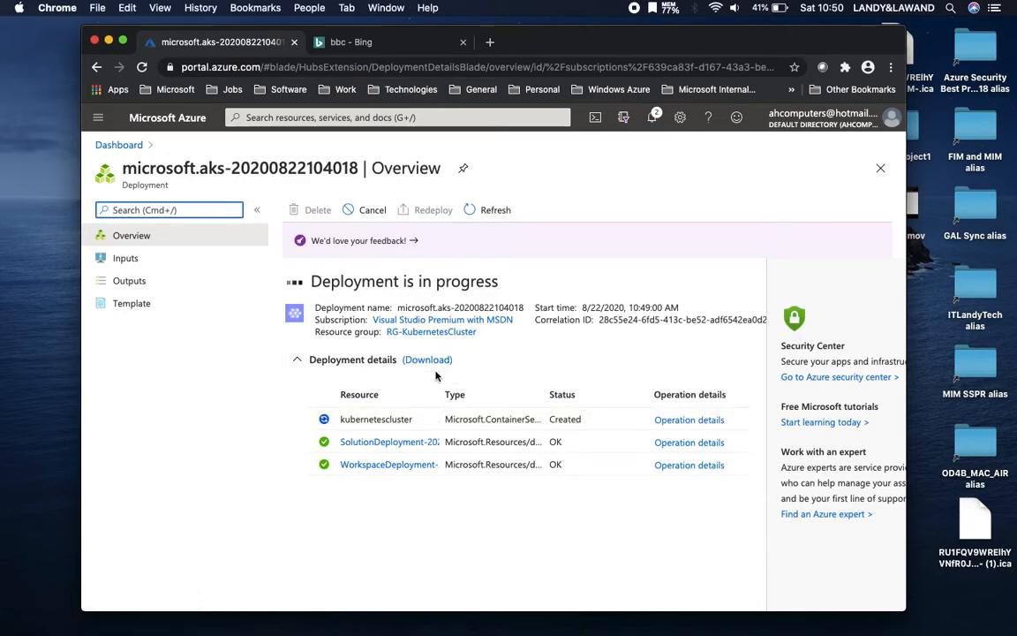
Step: Examine the operation details of the kubernetescluster resource and the input parameters of the deployment
{"action": "left_click", "coordinate": [681, 421]}
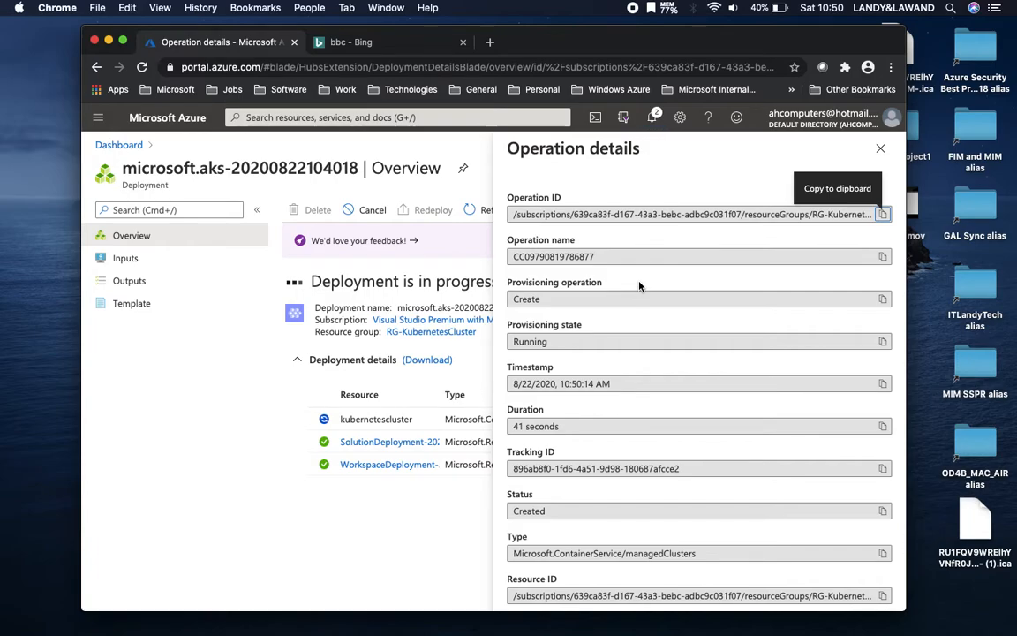
{"action": "left_click", "coordinate": [883, 150]}
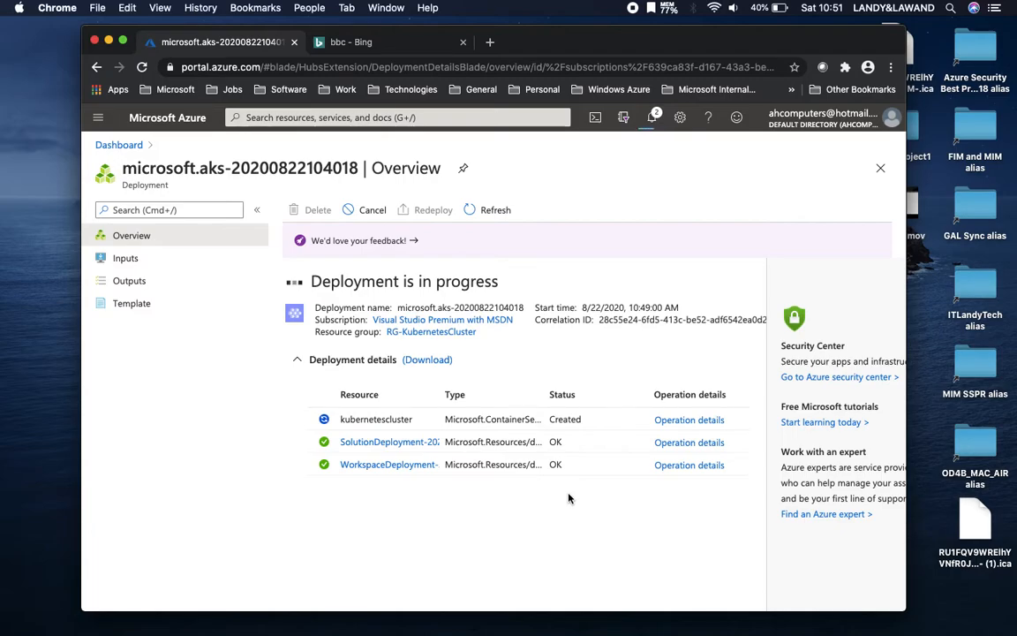
{"action": "left_click", "coordinate": [133, 258]}
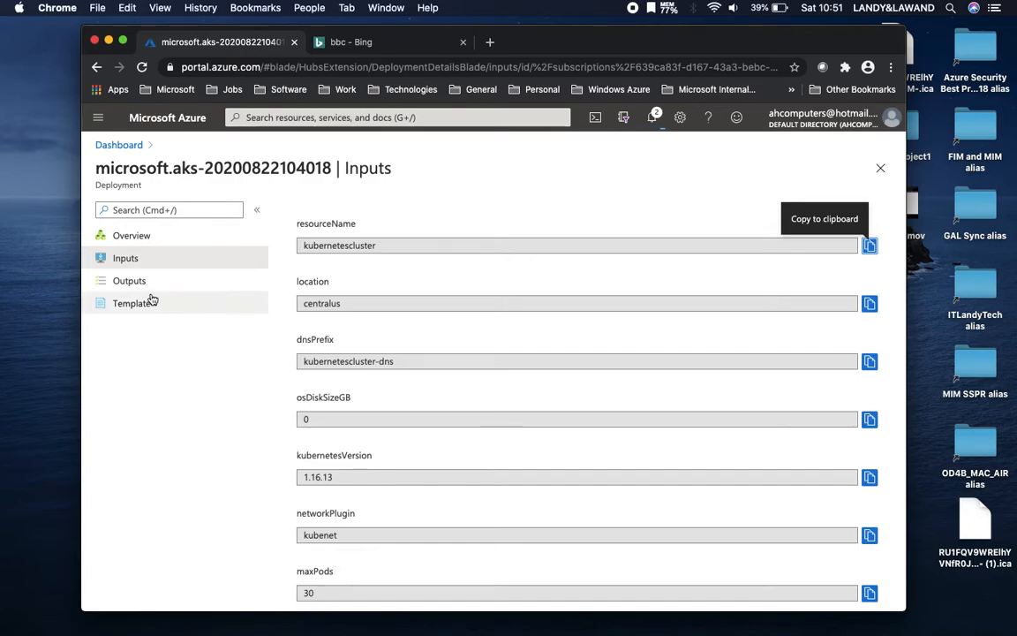
Step: Return to the dashboard, open the list of all resources and sort it by location
{"action": "left_click", "coordinate": [118, 144]}
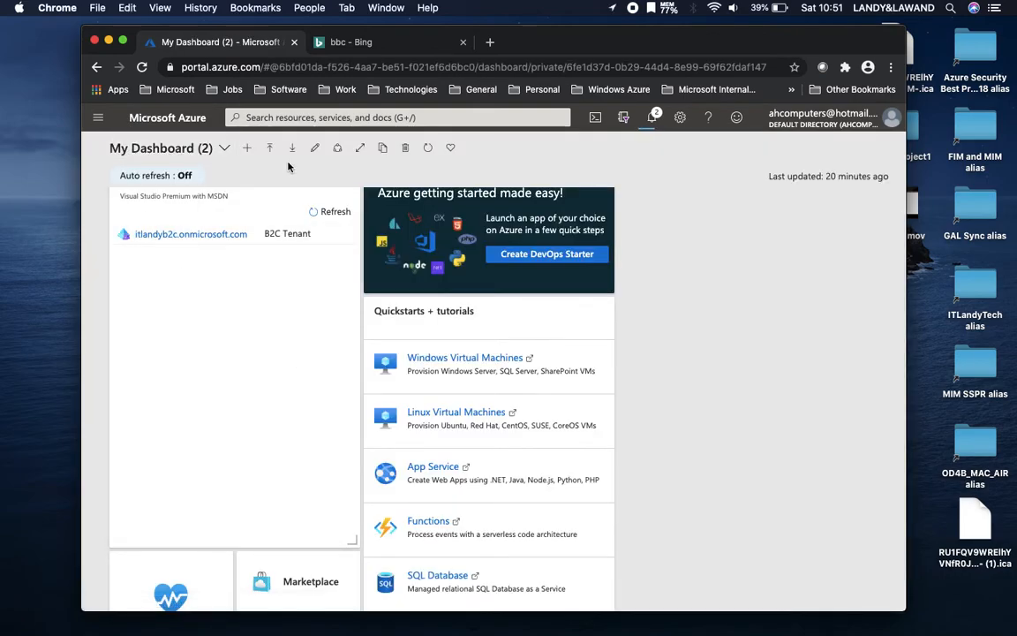
{"action": "left_click", "coordinate": [174, 235]}
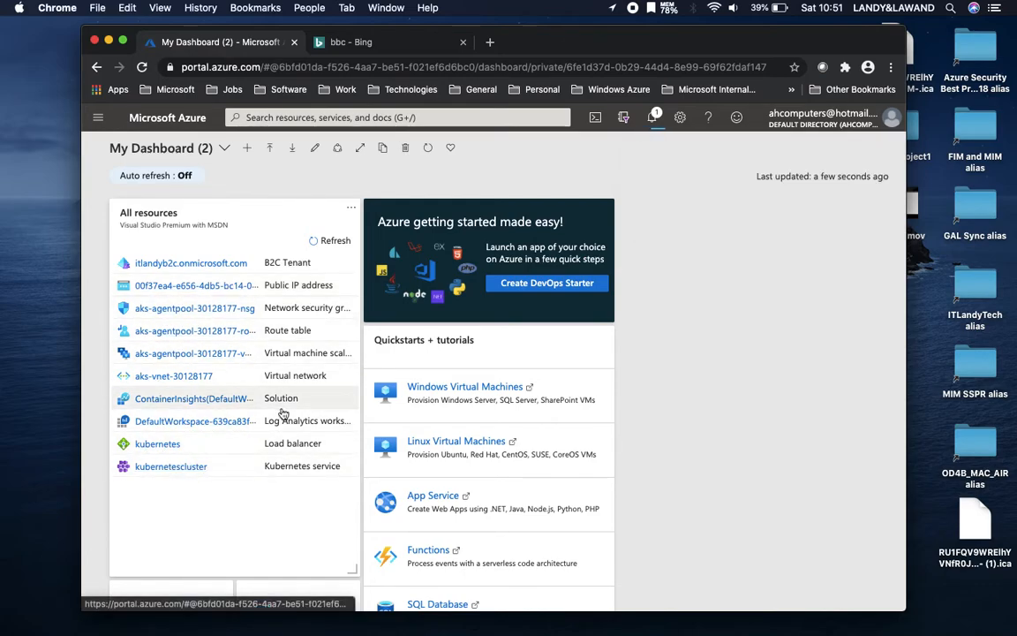
{"action": "left_click", "coordinate": [98, 118]}
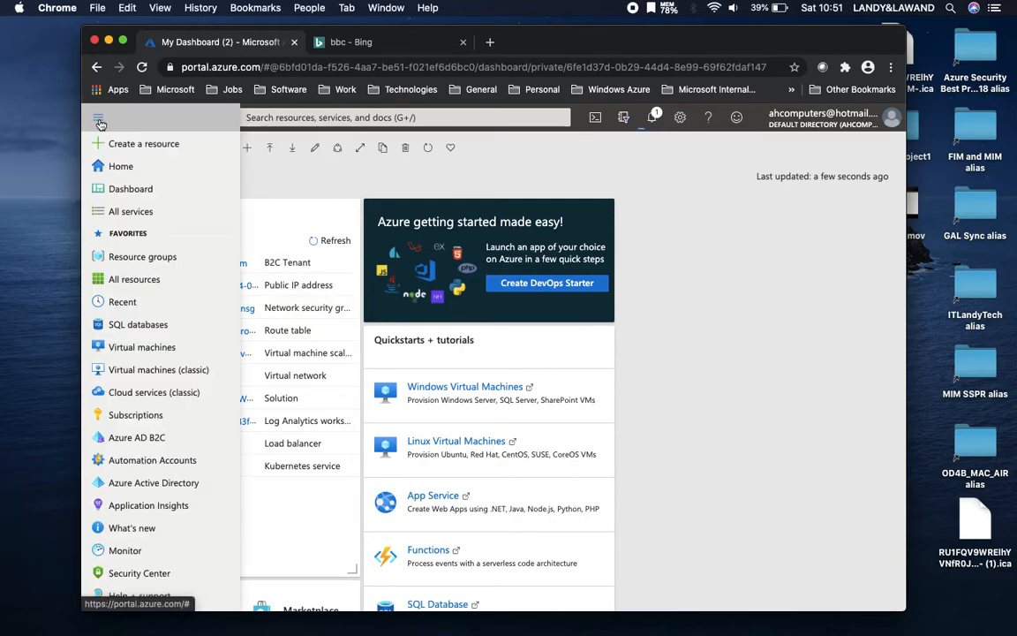
{"action": "left_click", "coordinate": [134, 279]}
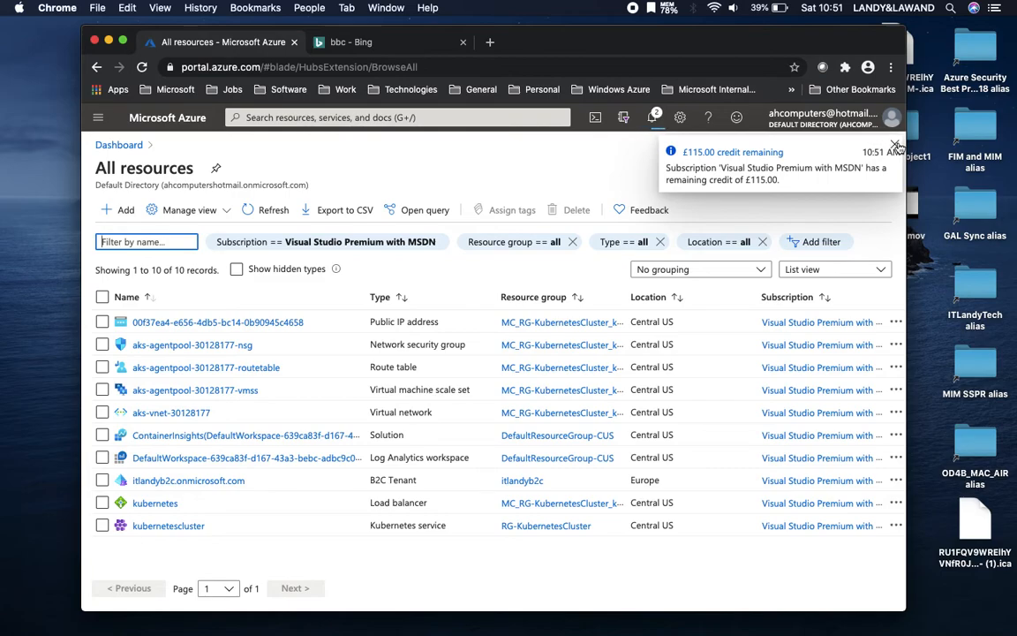
{"action": "left_click", "coordinate": [896, 145]}
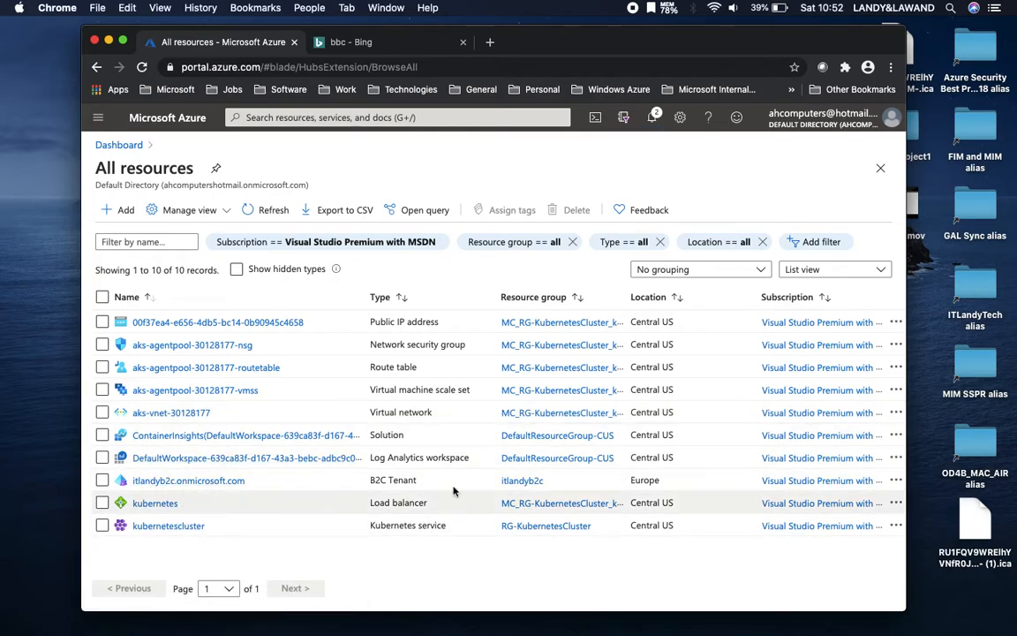
{"action": "left_click", "coordinate": [655, 297]}
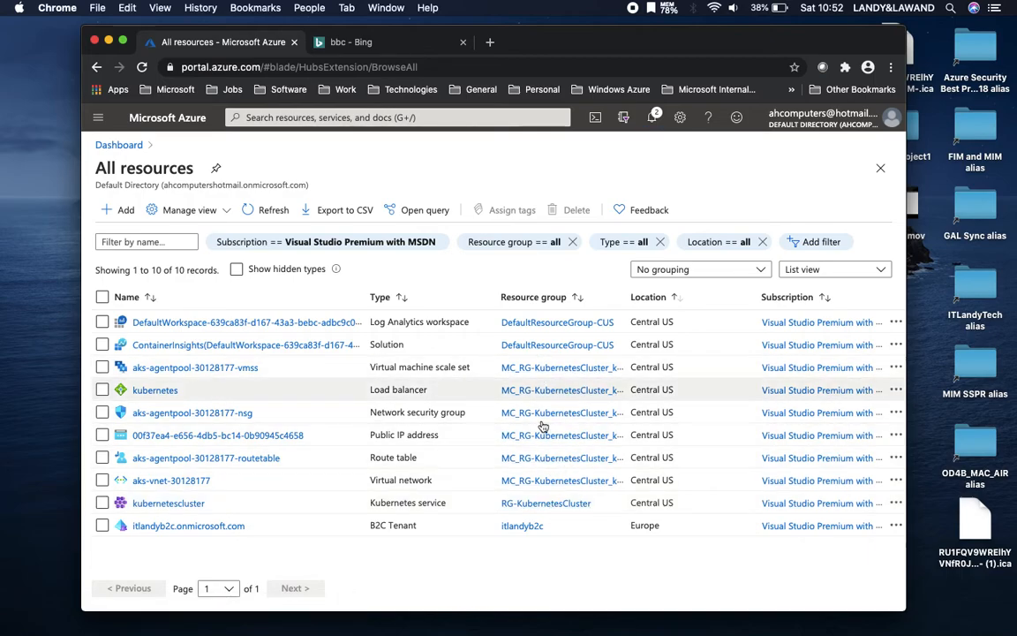
Step: View the kubernetescluster service overview and open the list of resource groups
{"action": "left_click", "coordinate": [324, 117]}
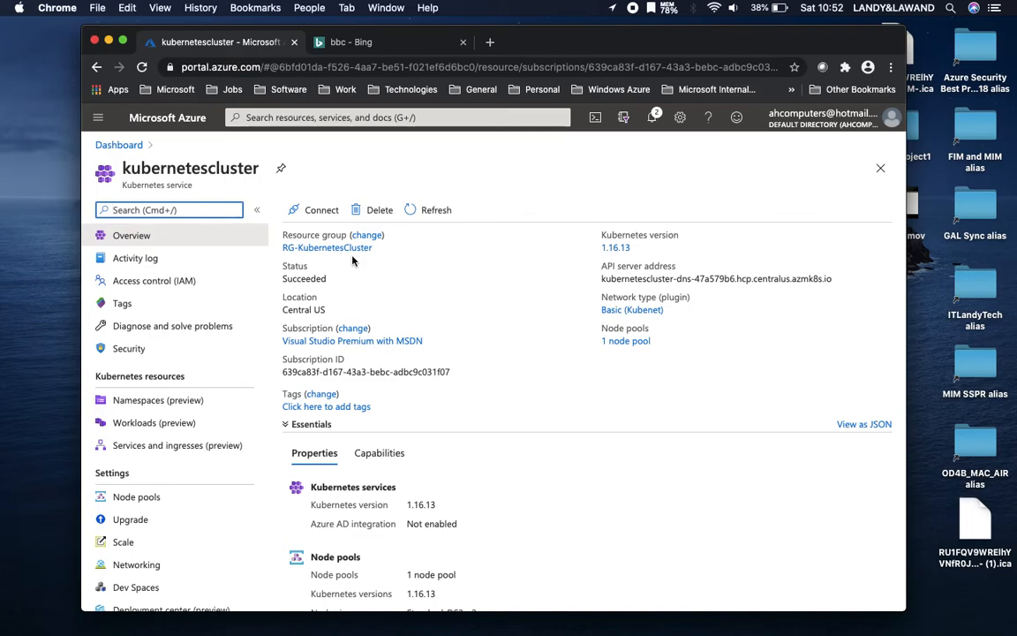
{"action": "left_click", "coordinate": [451, 118]}
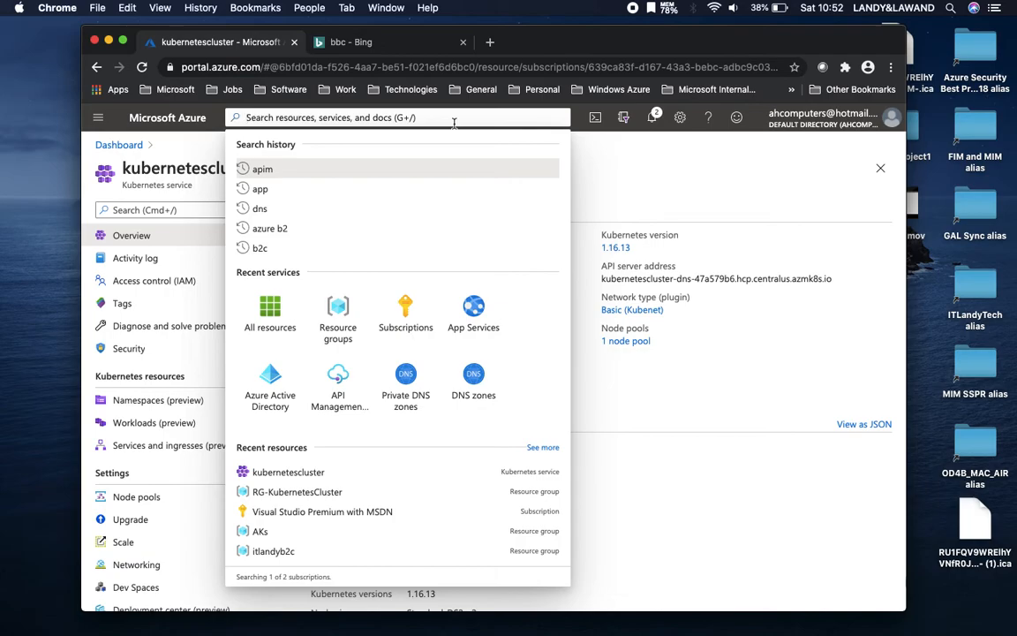
{"action": "left_click", "coordinate": [339, 306]}
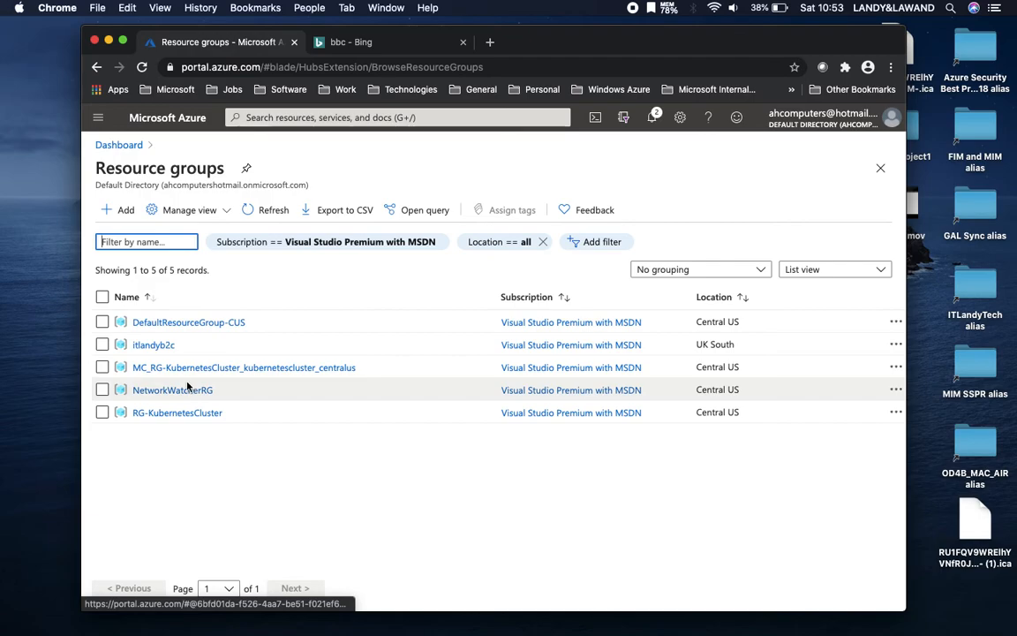
Step: Examine the resources in the DefaultResourceGroup-CUS, MC_RG-KubernetesCluster_kubernetescluster_centralus and NetworkWatcherRG resource groups
{"action": "left_click", "coordinate": [190, 324]}
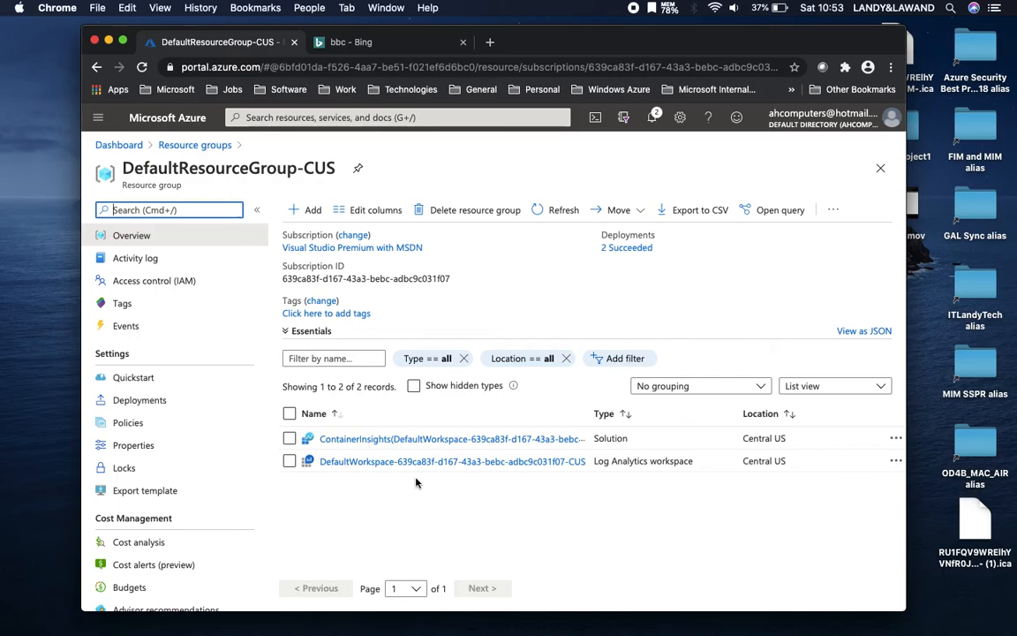
{"action": "left_click", "coordinate": [194, 145]}
{"action": "left_click", "coordinate": [211, 368]}
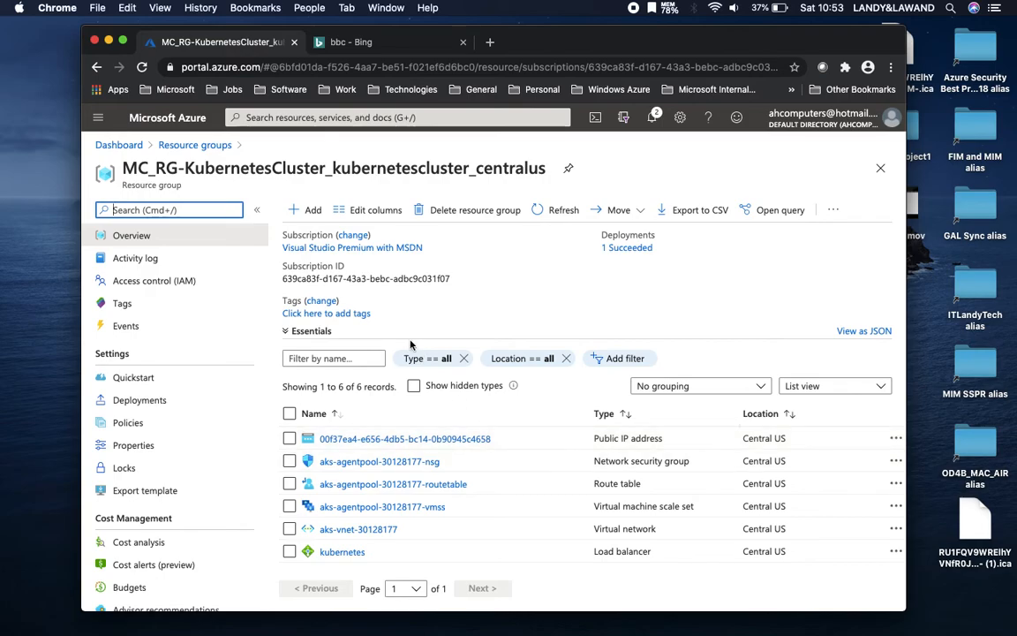
{"action": "left_click", "coordinate": [204, 145]}
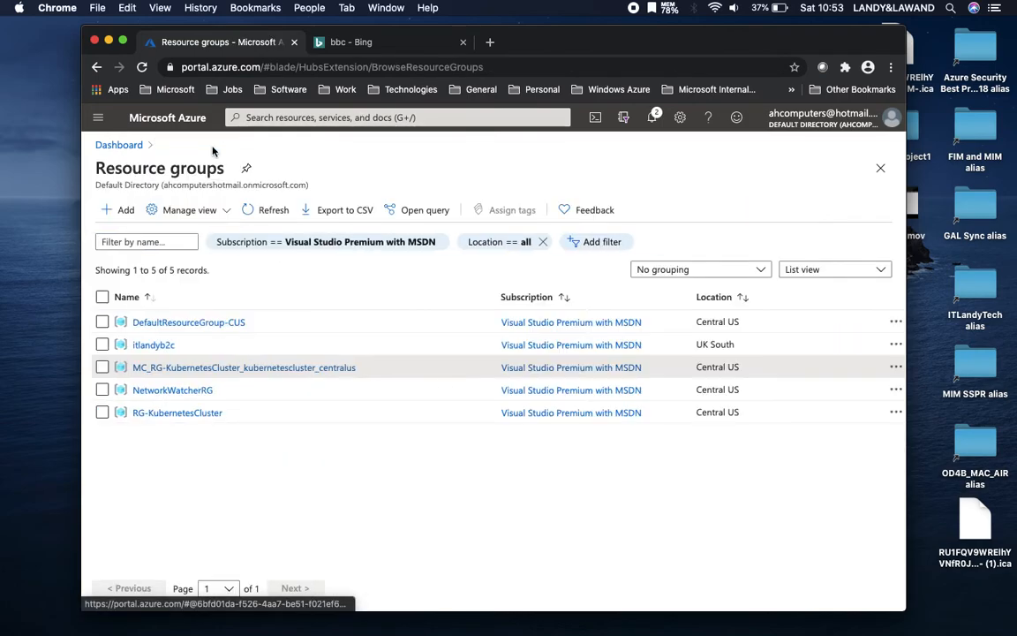
{"action": "left_click", "coordinate": [199, 390]}
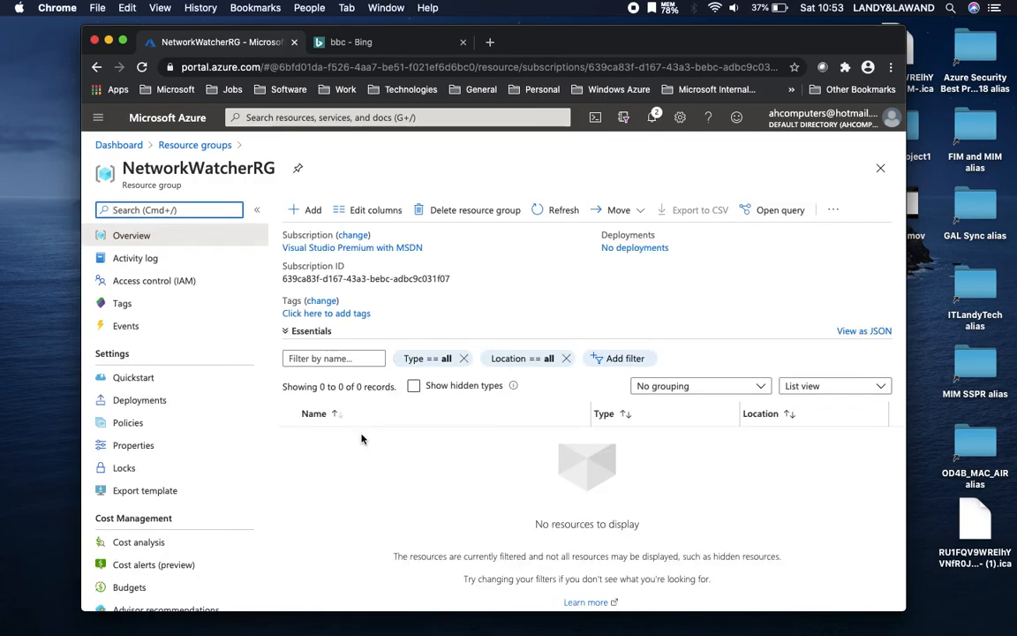
{"action": "left_click", "coordinate": [189, 146]}
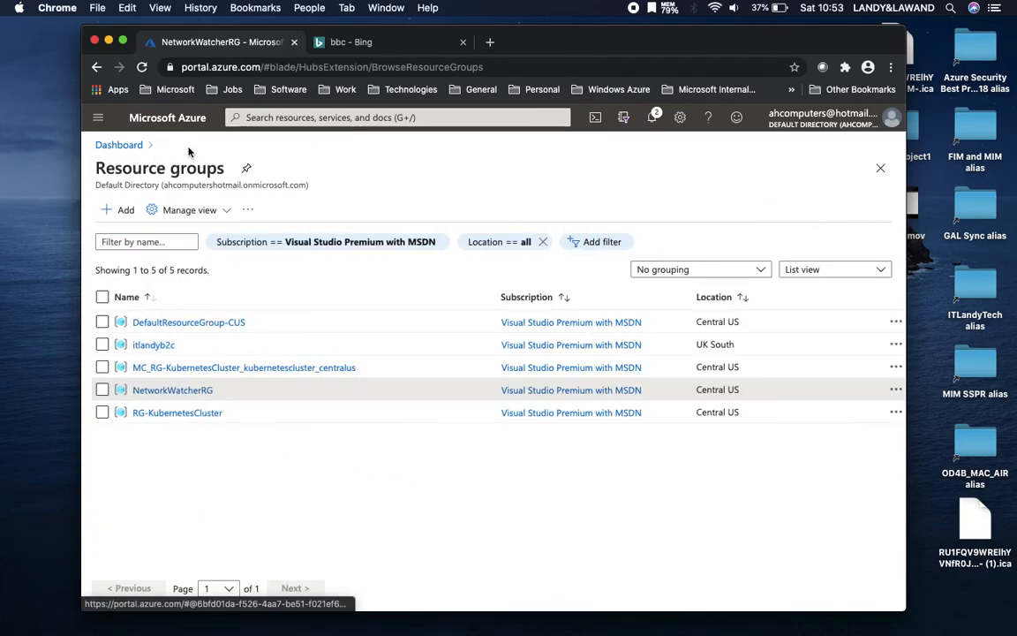
Step: Open kubernetescluster from the RG-KubernetesCluster resource group and review its properties, highlighting the networking details
{"action": "left_click", "coordinate": [196, 419]}
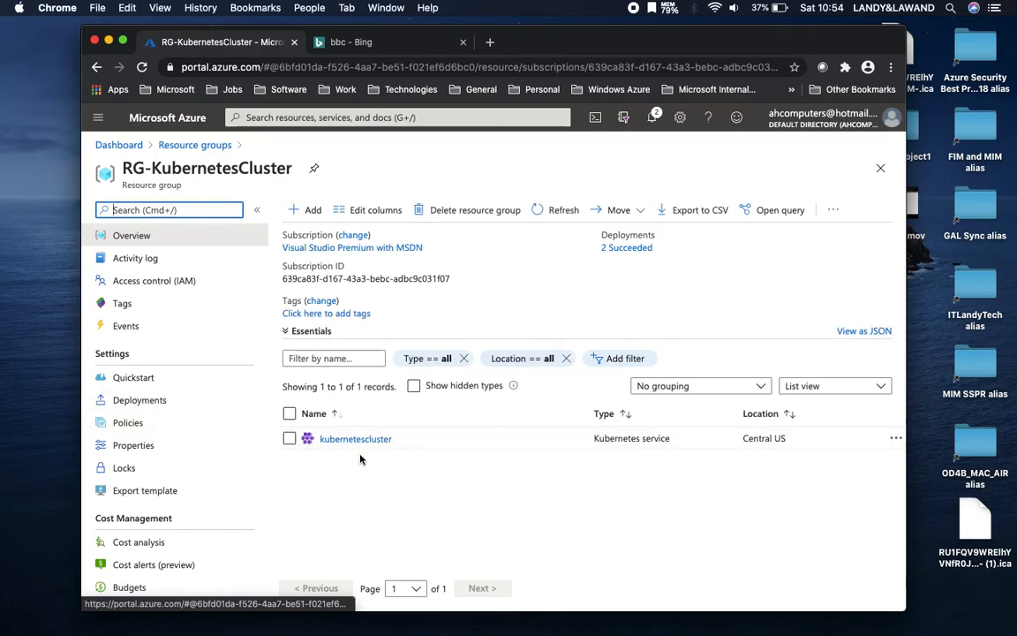
{"action": "left_click", "coordinate": [362, 439]}
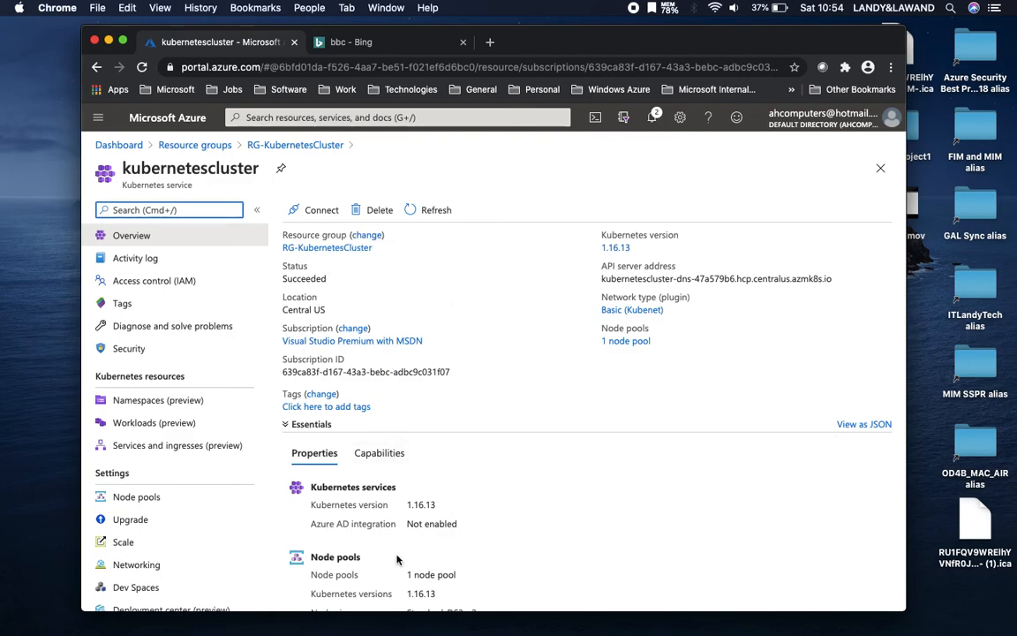
{"action": "left_click", "coordinate": [412, 496]}
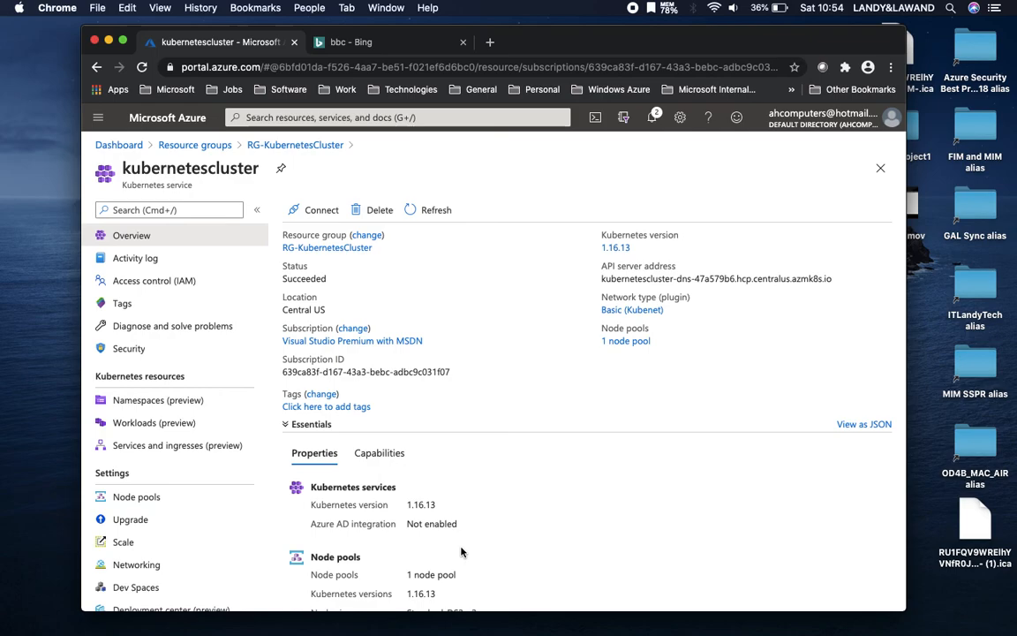
{"action": "scroll", "coordinate": [460, 551], "scroll_direction": "down", "scroll_amount": 5}
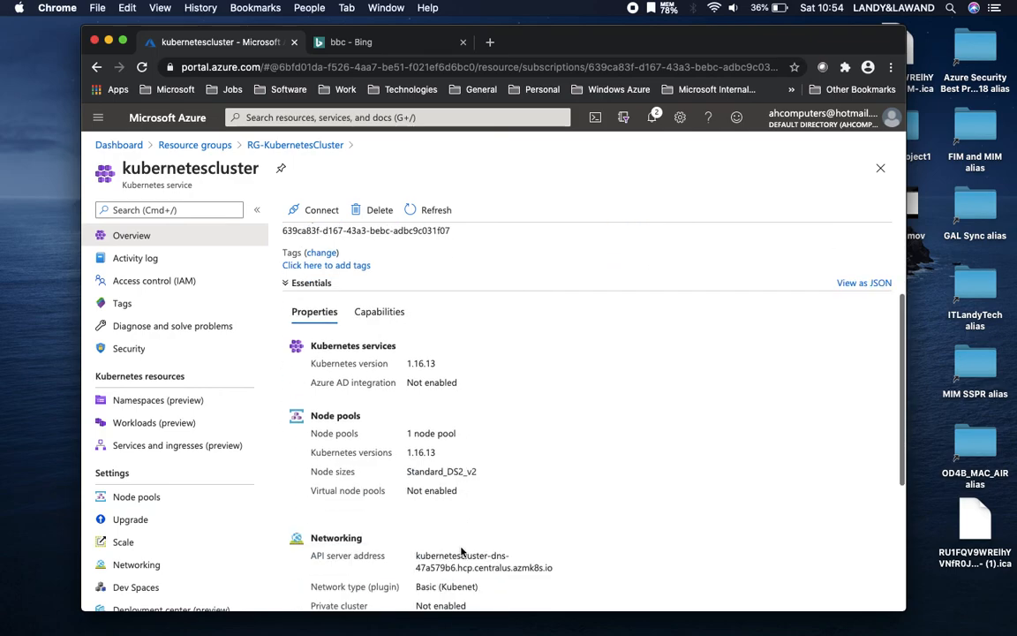
{"action": "scroll", "coordinate": [460, 547], "scroll_direction": "down", "scroll_amount": 2}
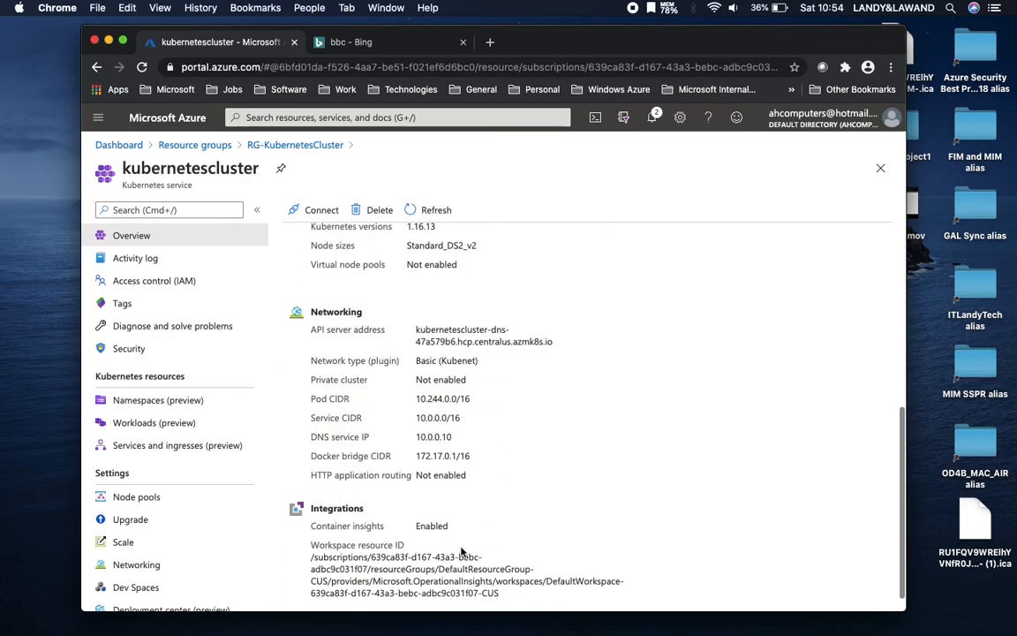
{"action": "scroll", "coordinate": [460, 549], "scroll_direction": "down", "scroll_amount": 1}
{"action": "left_click", "coordinate": [383, 420]}
{"action": "left_click_drag", "start_coordinate": [383, 420], "coordinate": [309, 311]}
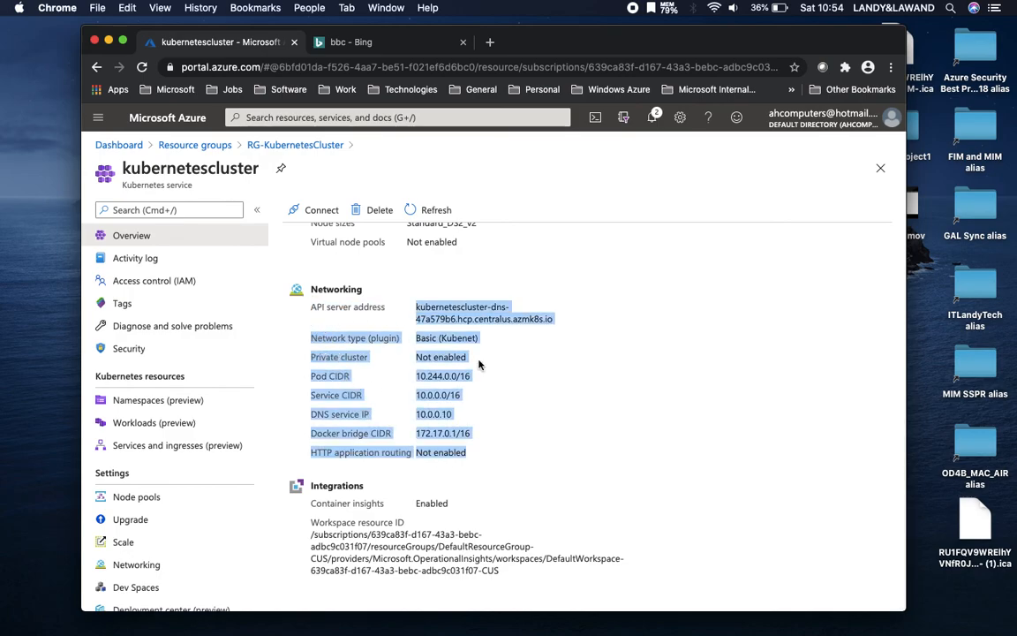